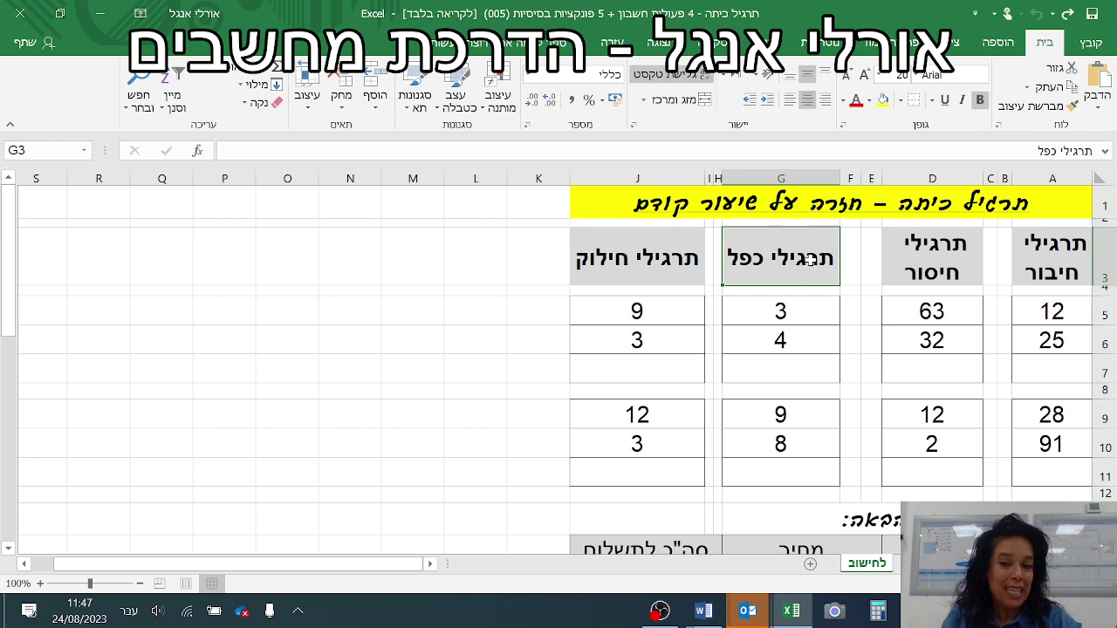
Step: Narrow columns G and J so the multiplication and division headings in row 3 wrap onto two lines
left_click_drag(722, 180, 739, 180)
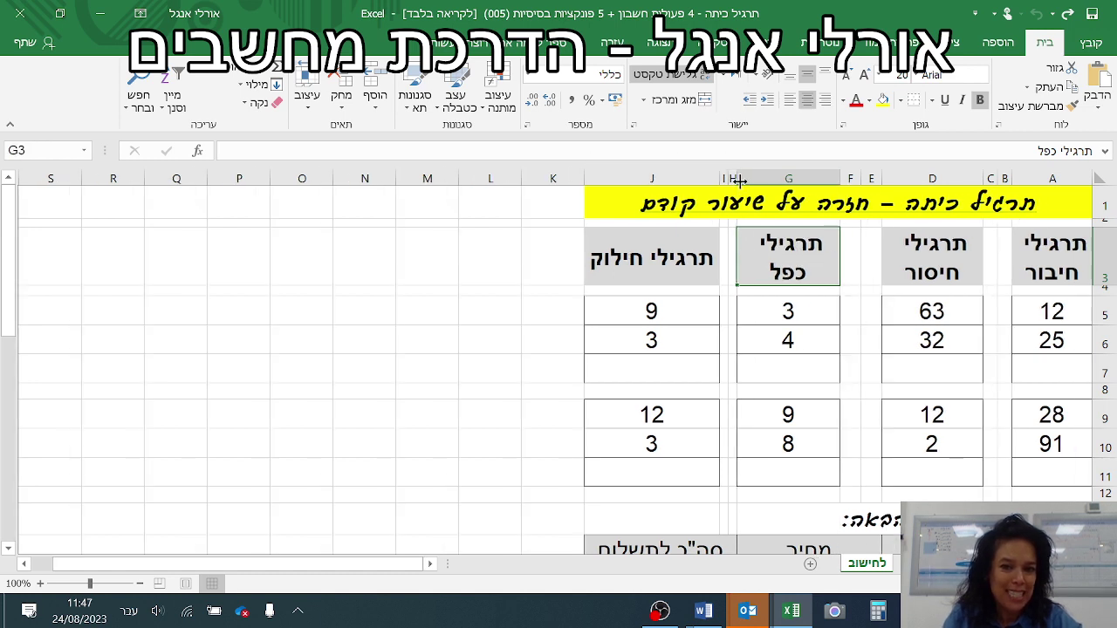
left_click_drag(591, 177, 606, 177)
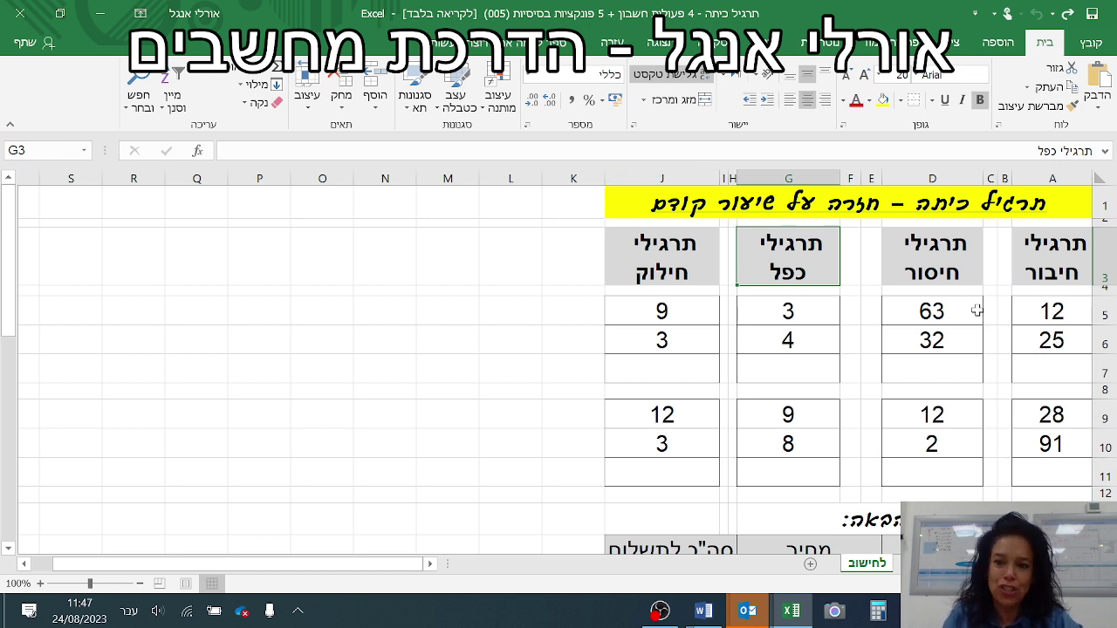
Step: Enter the formula =A5+A6 in A7 to solve the first addition exercise
left_click(1059, 365)
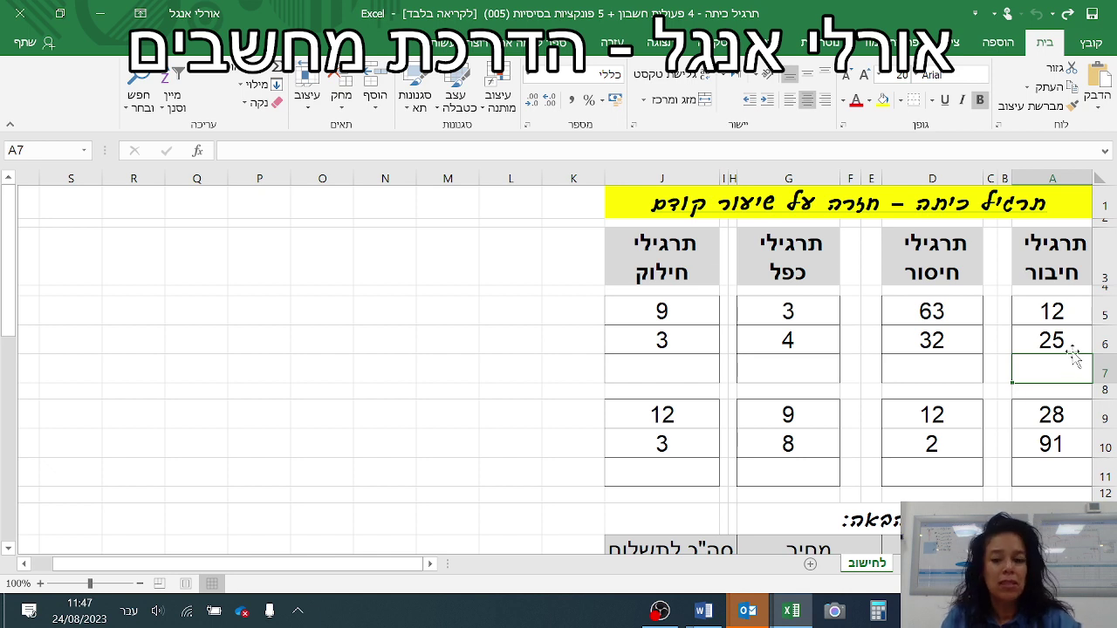
type("=")
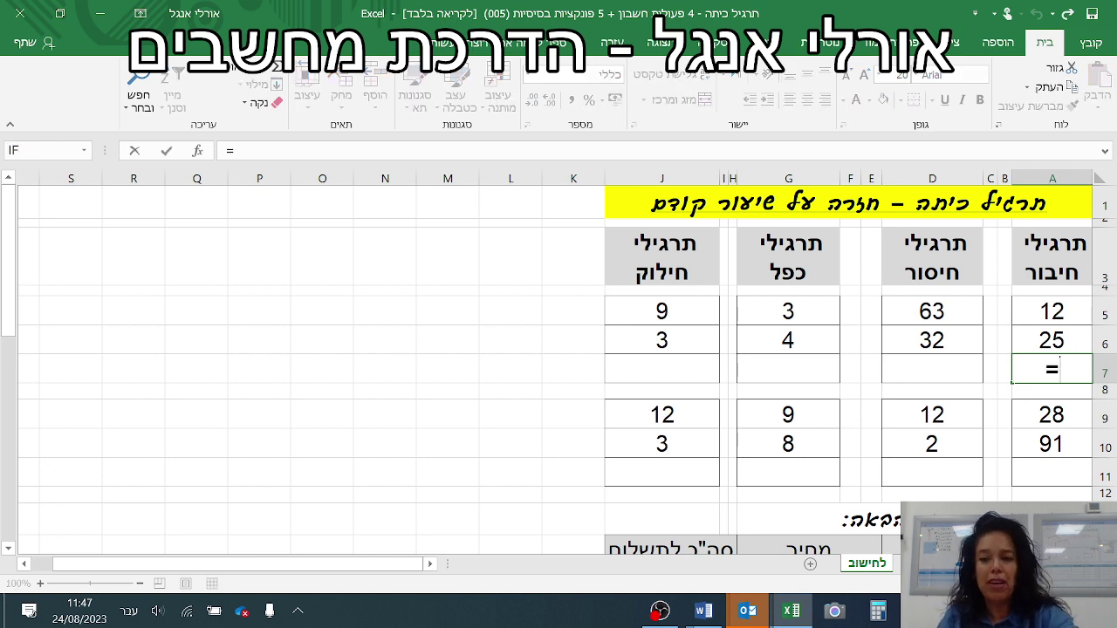
left_click(1068, 314)
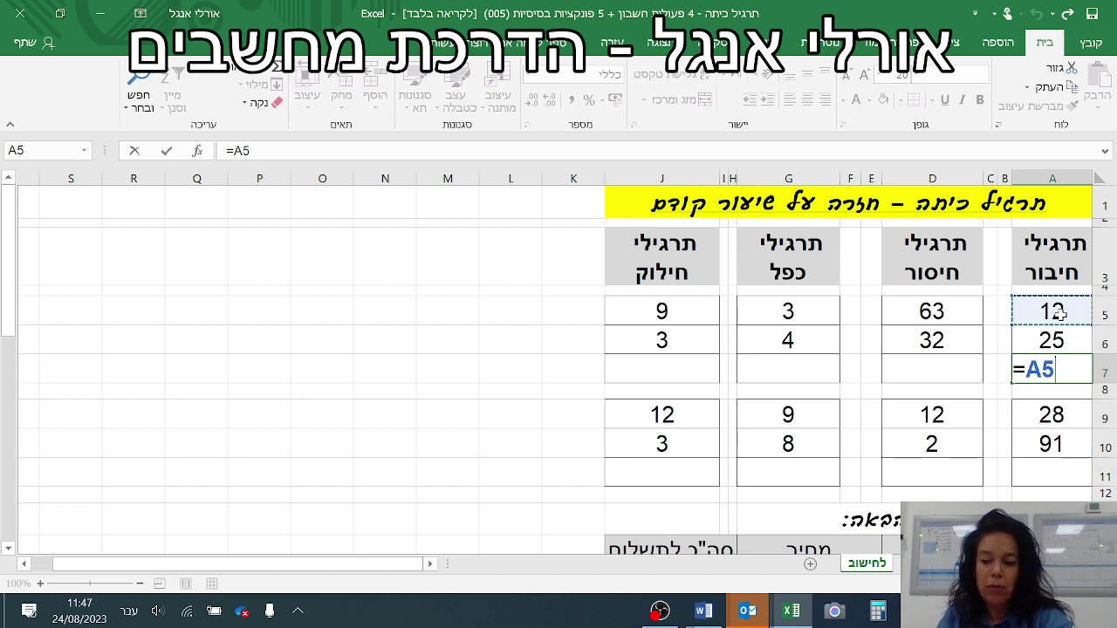
type("+")
left_click(1060, 338)
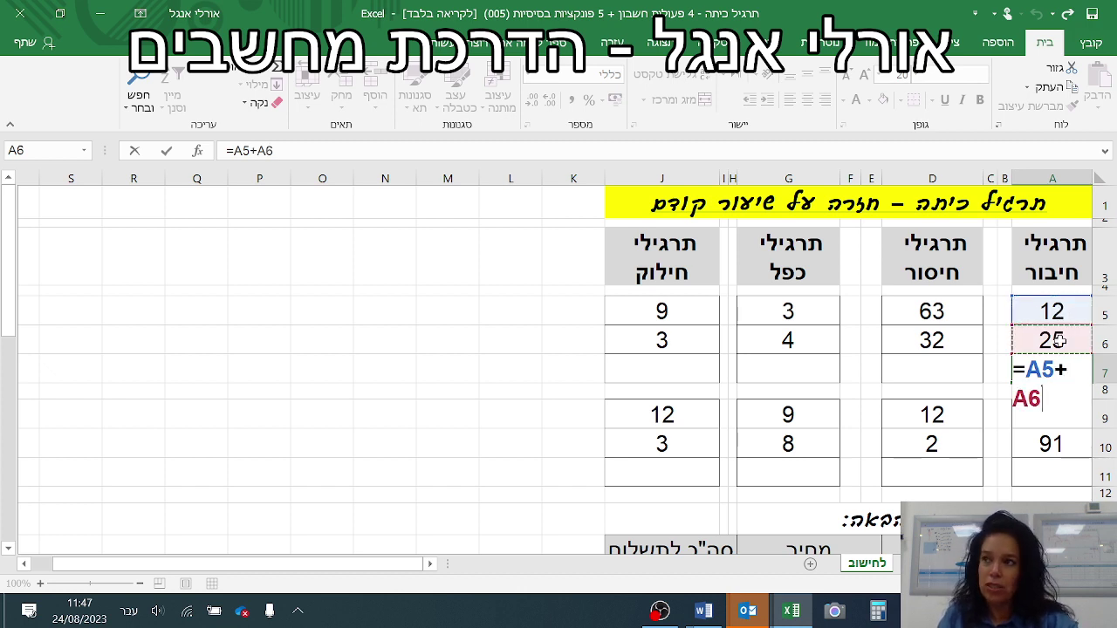
key("Return")
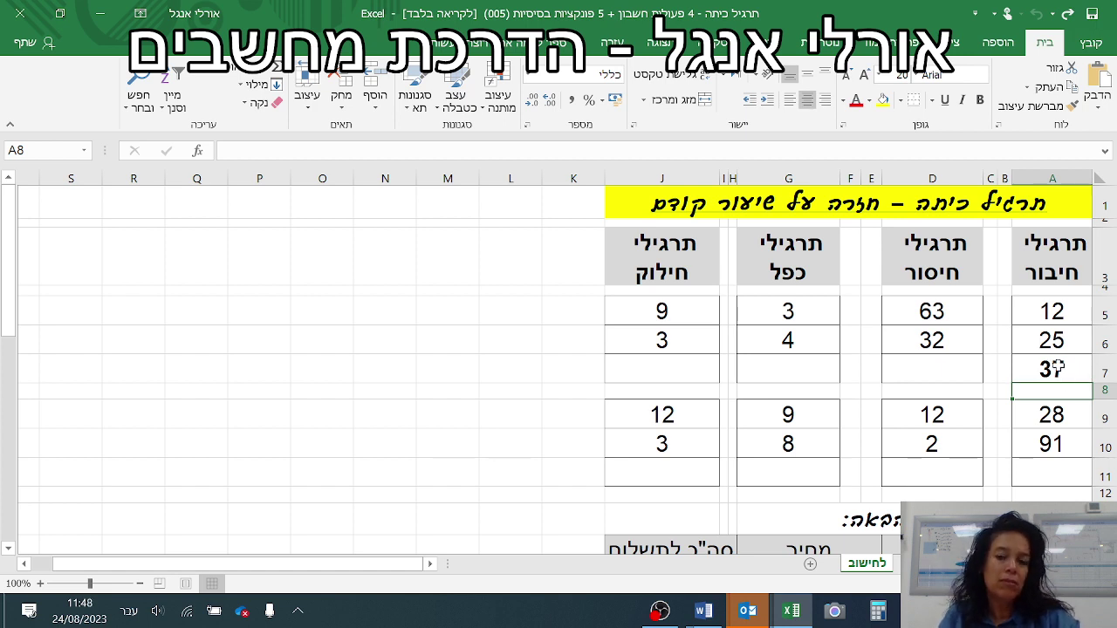
Step: Enter the formula =D5-D6 in D7 to solve the first subtraction exercise
left_click(967, 373)
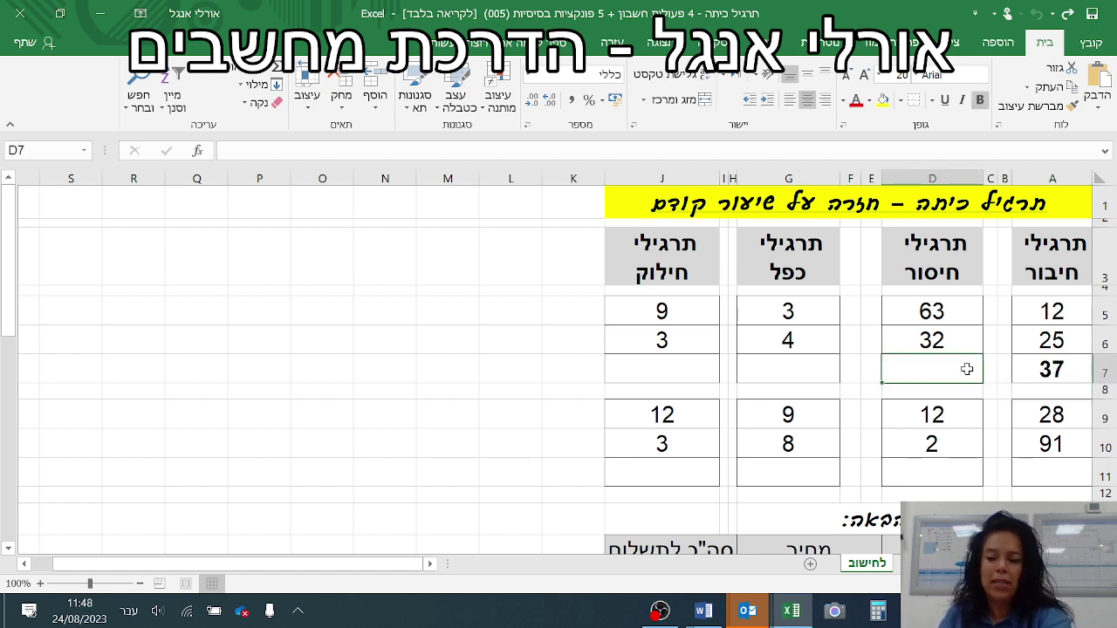
type("=")
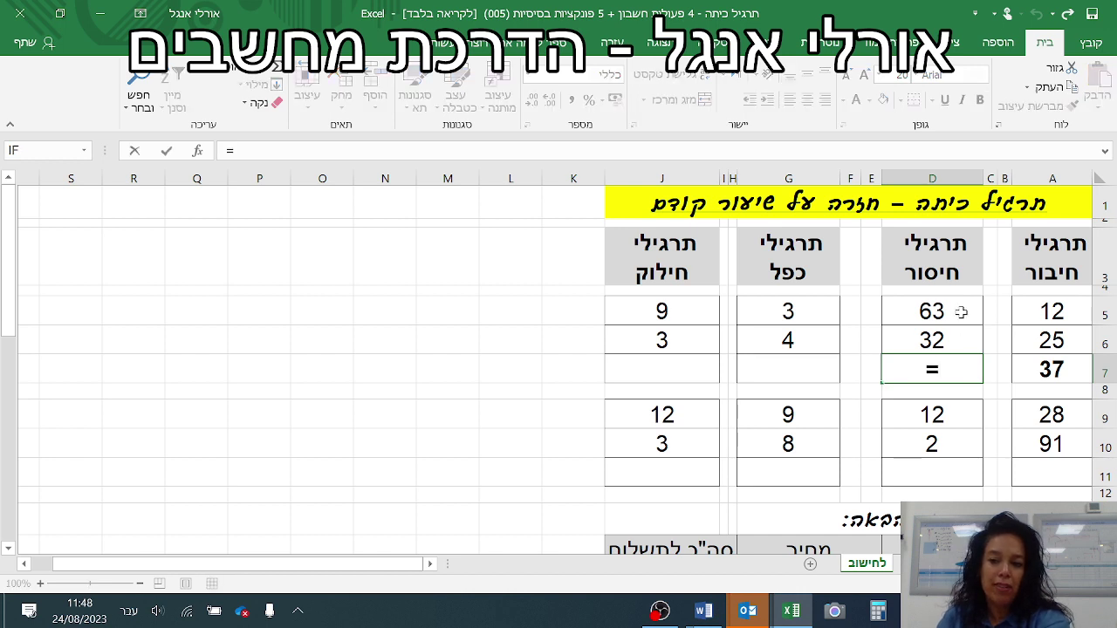
left_click(960, 311)
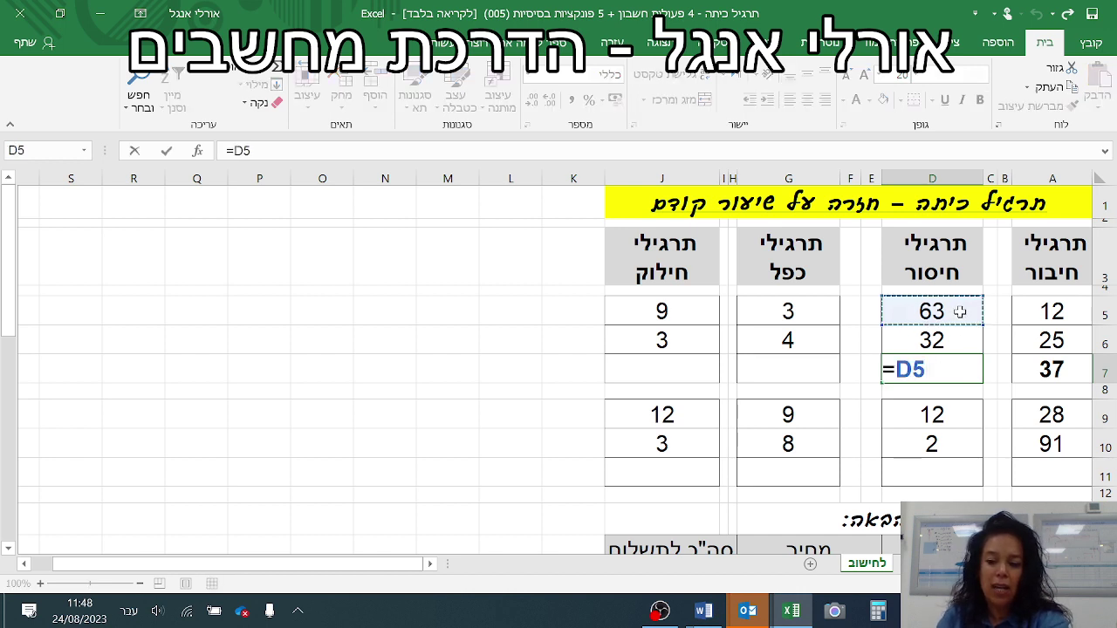
type("-")
left_click(963, 341)
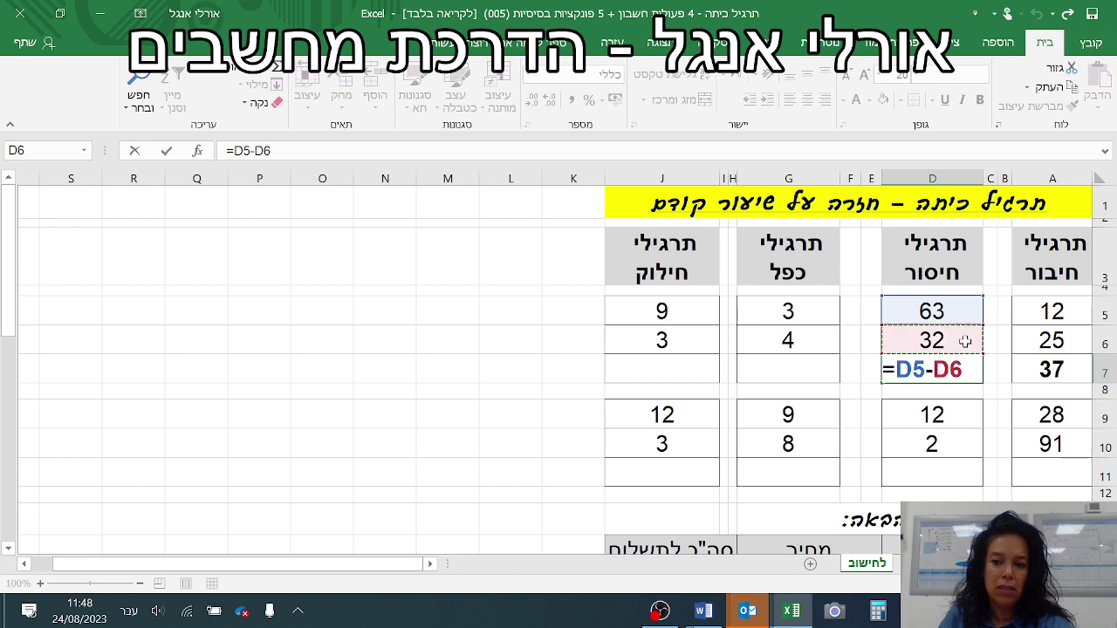
key("Return")
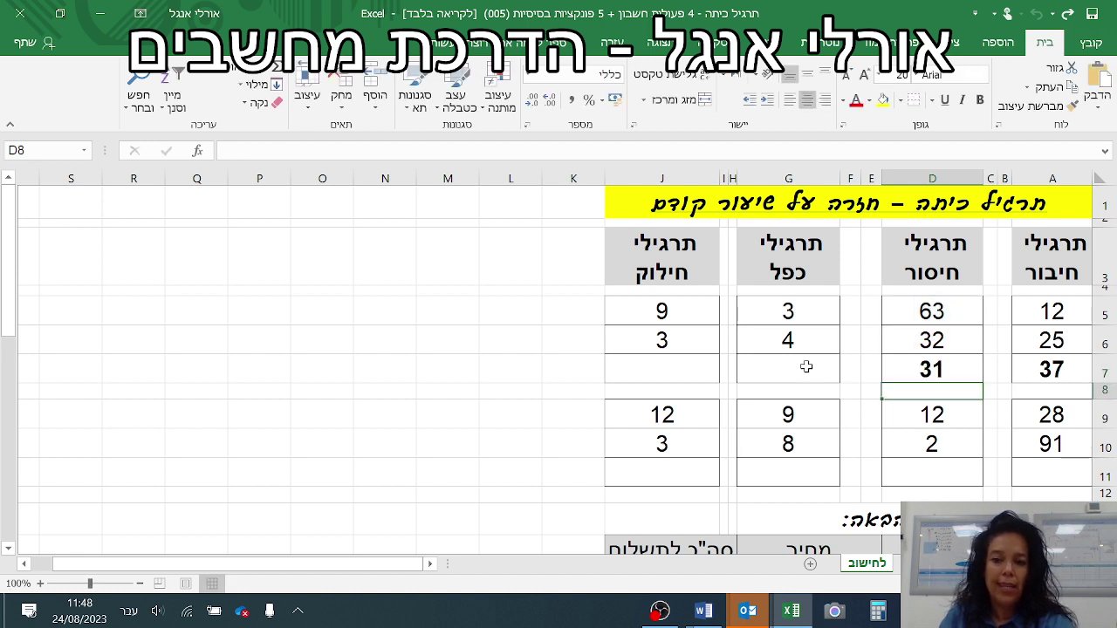
Step: Enter the formula =G5*G6 in G7 to solve the first multiplication exercise
left_click(807, 366)
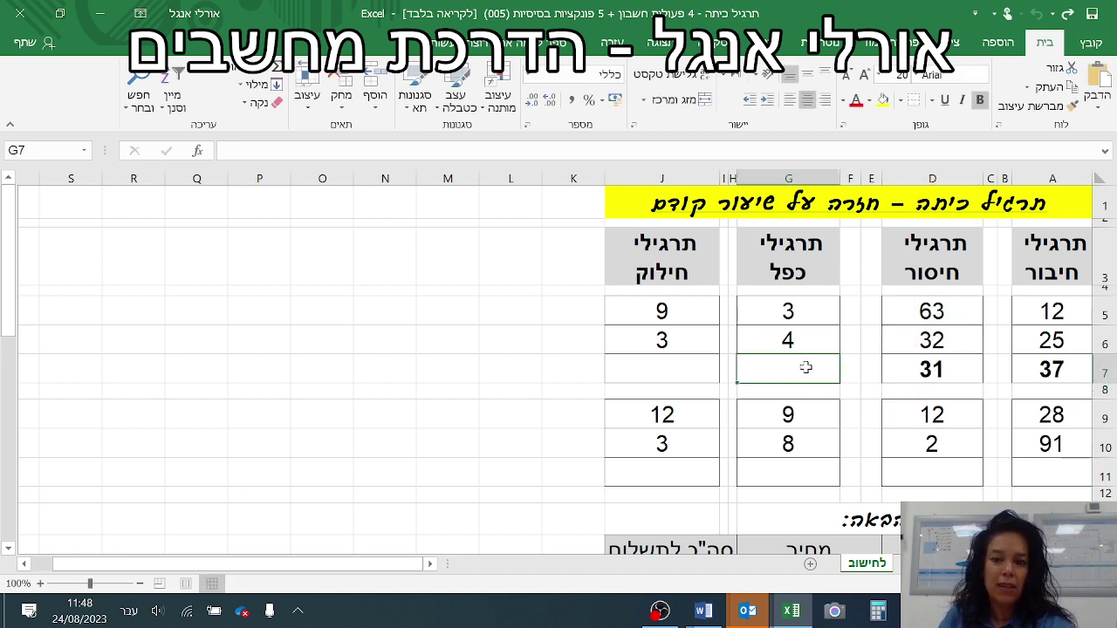
type("=")
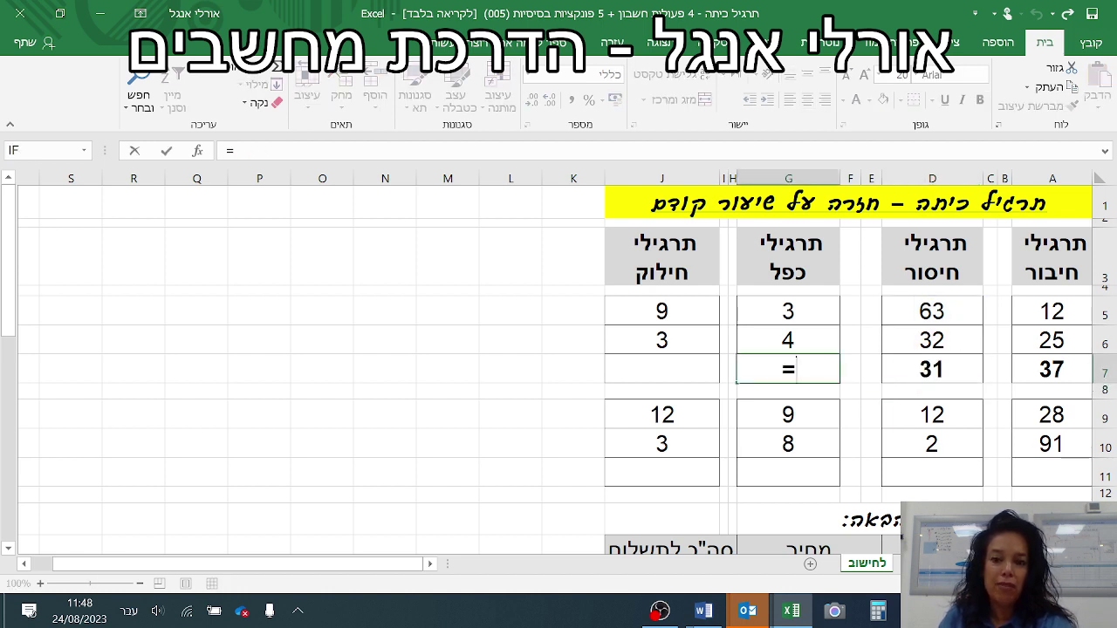
left_click(799, 312)
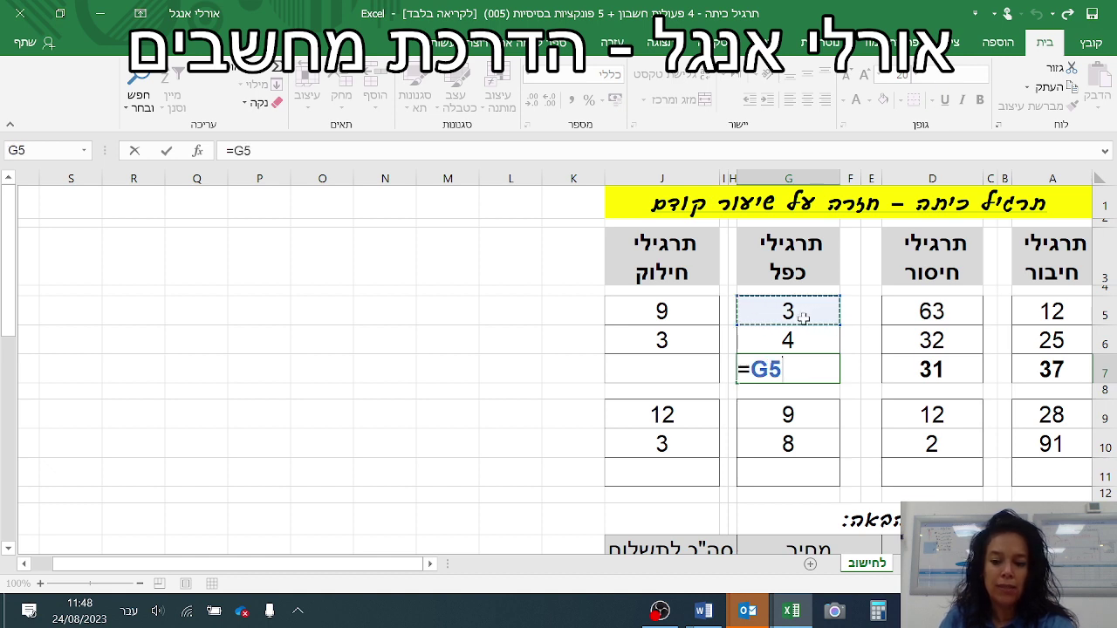
type("/")
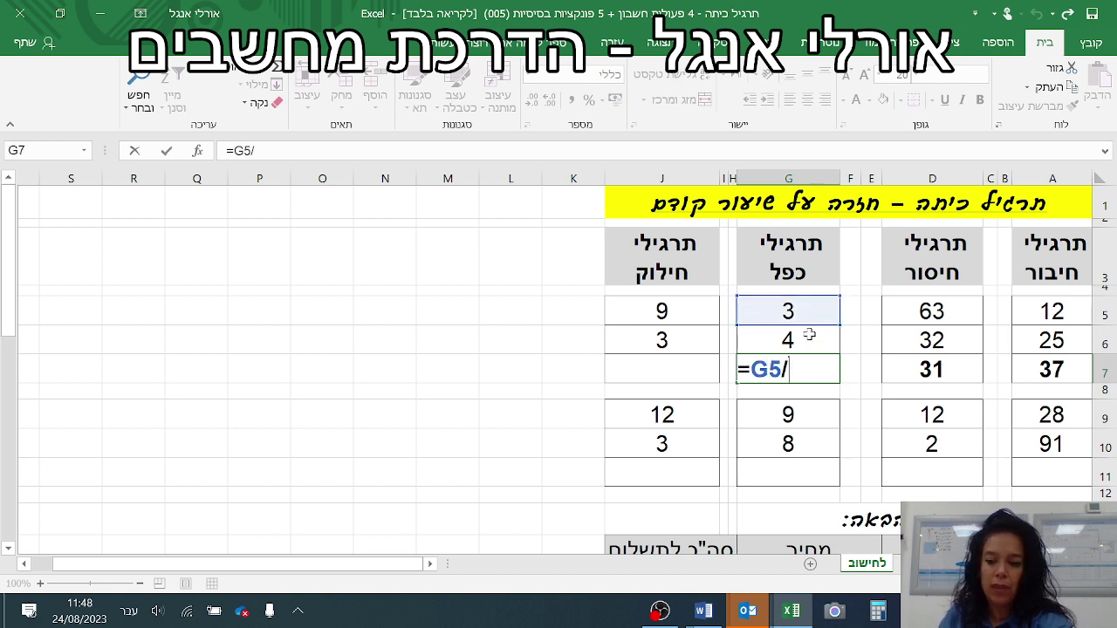
key("BackSpace")
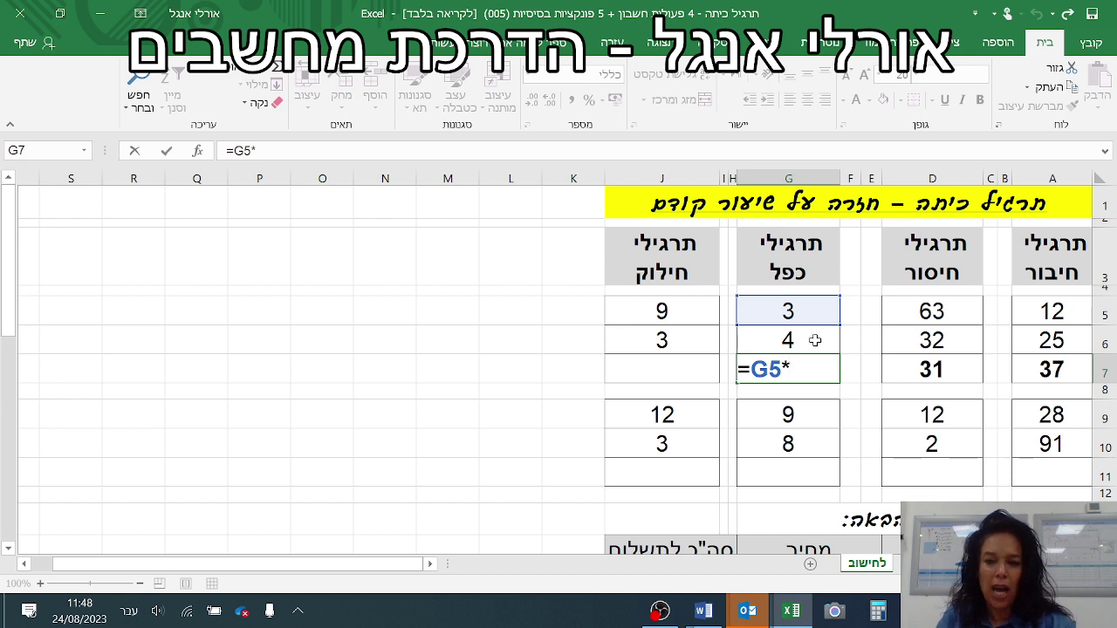
left_click(817, 341)
key("Return")
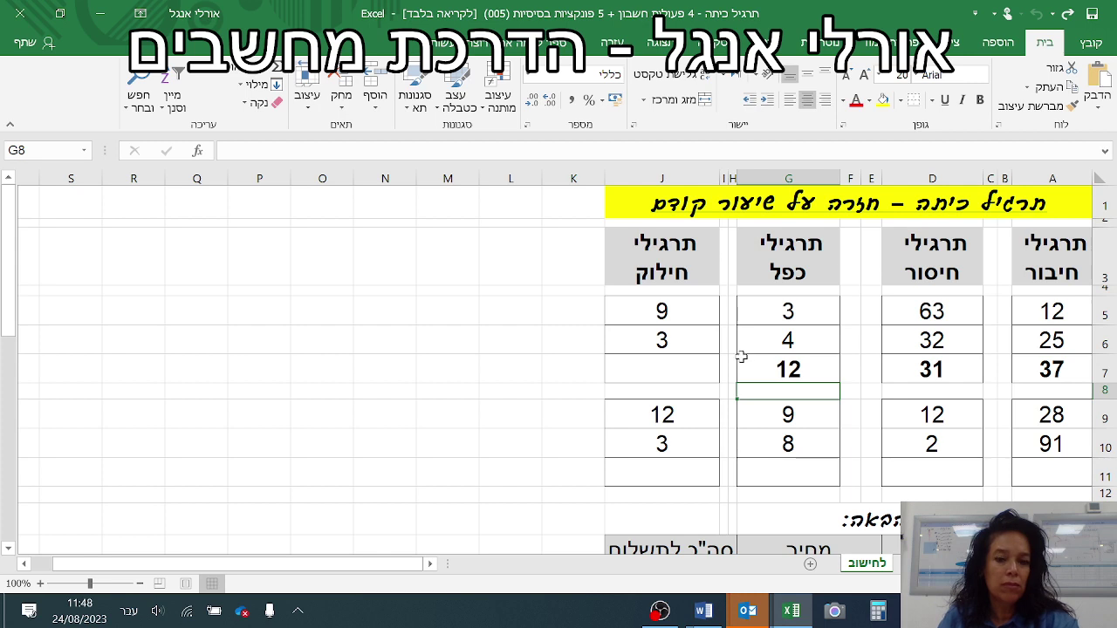
Step: Enter the formula =J5/J6 in J7 to solve the first division exercise
left_click(700, 371)
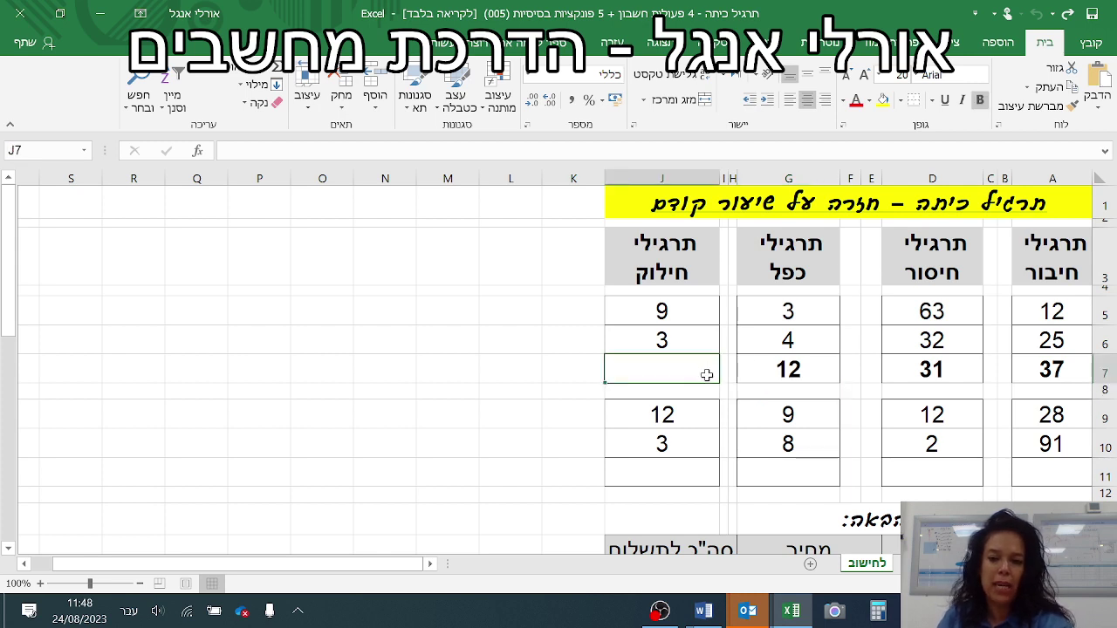
type("=")
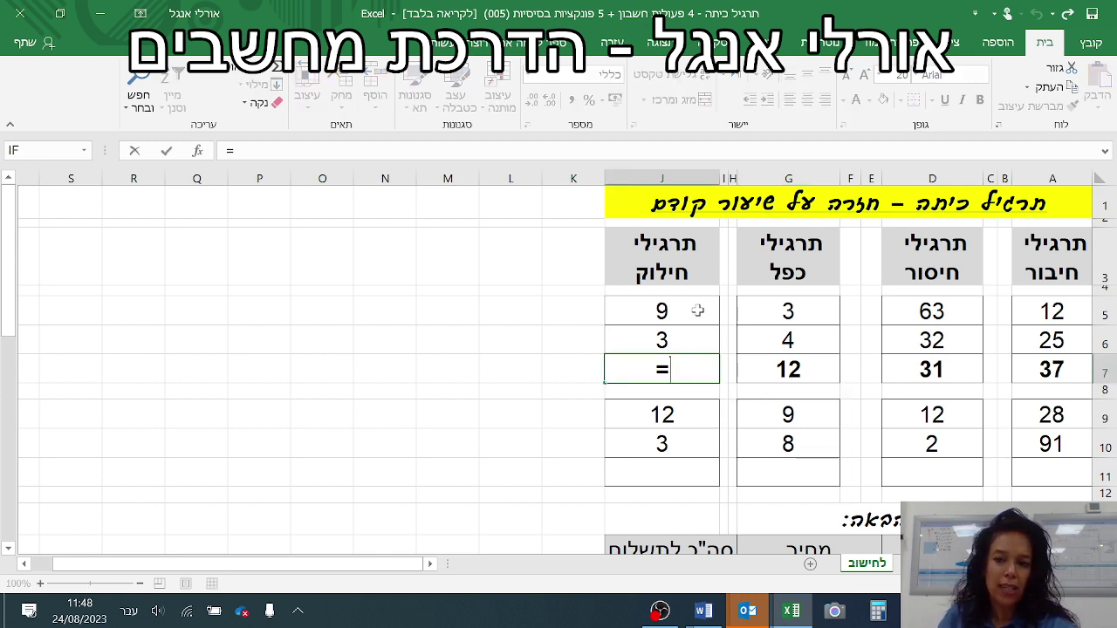
left_click(703, 311)
type("/")
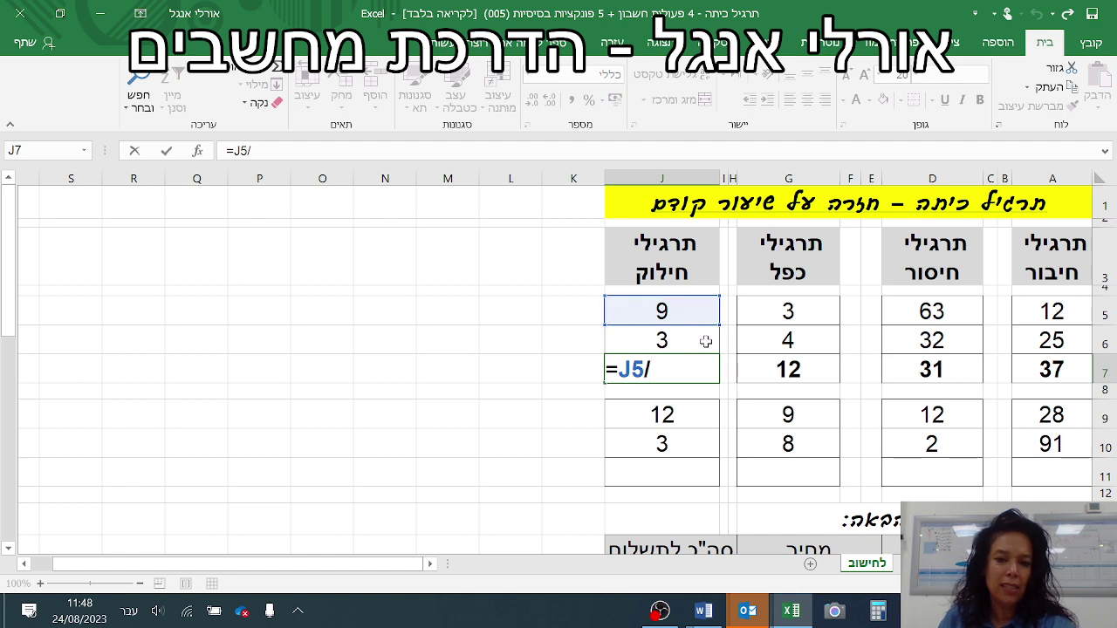
left_click(706, 341)
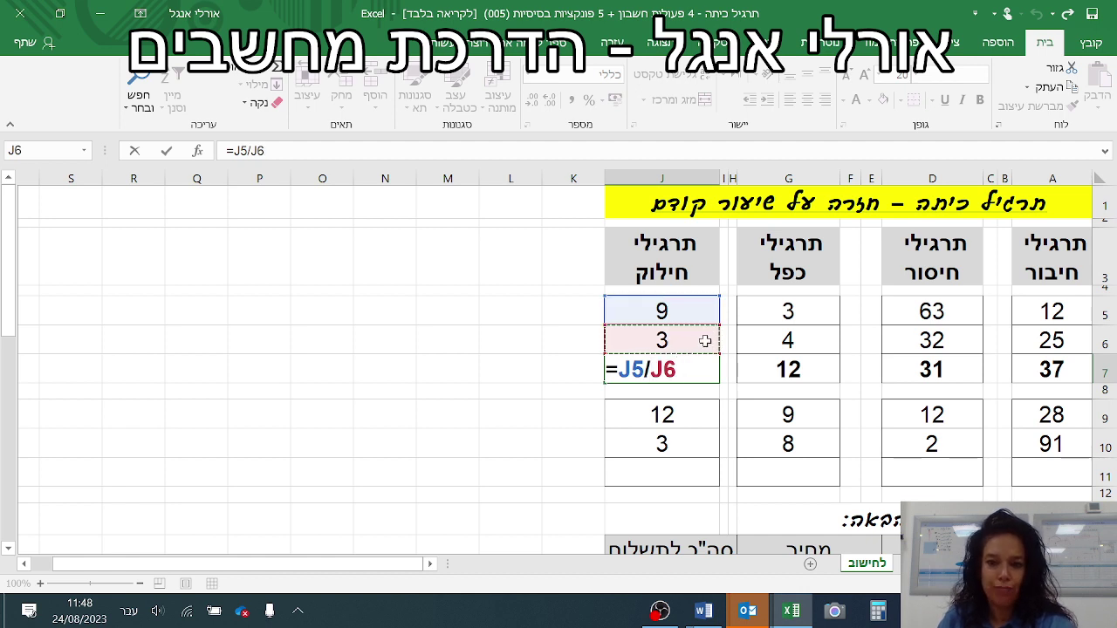
key("Return")
Step: Set the price of the cucumbers (מלפפונים) in E15 of the vegetable list to 6
scroll(689, 367, "down", 3)
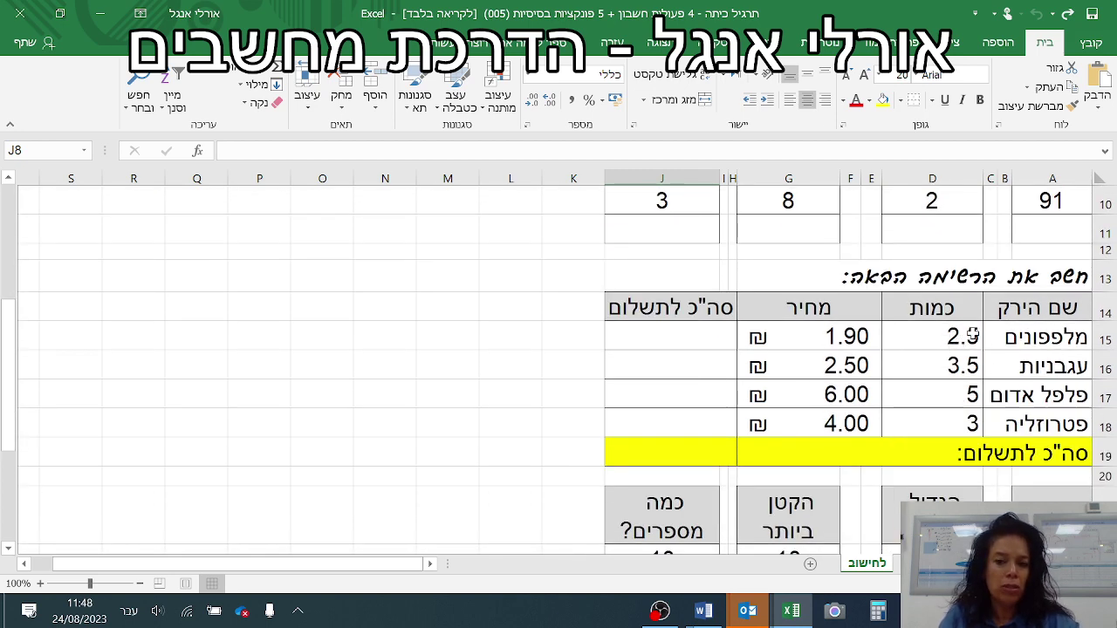
left_click(822, 337)
double_click(822, 337)
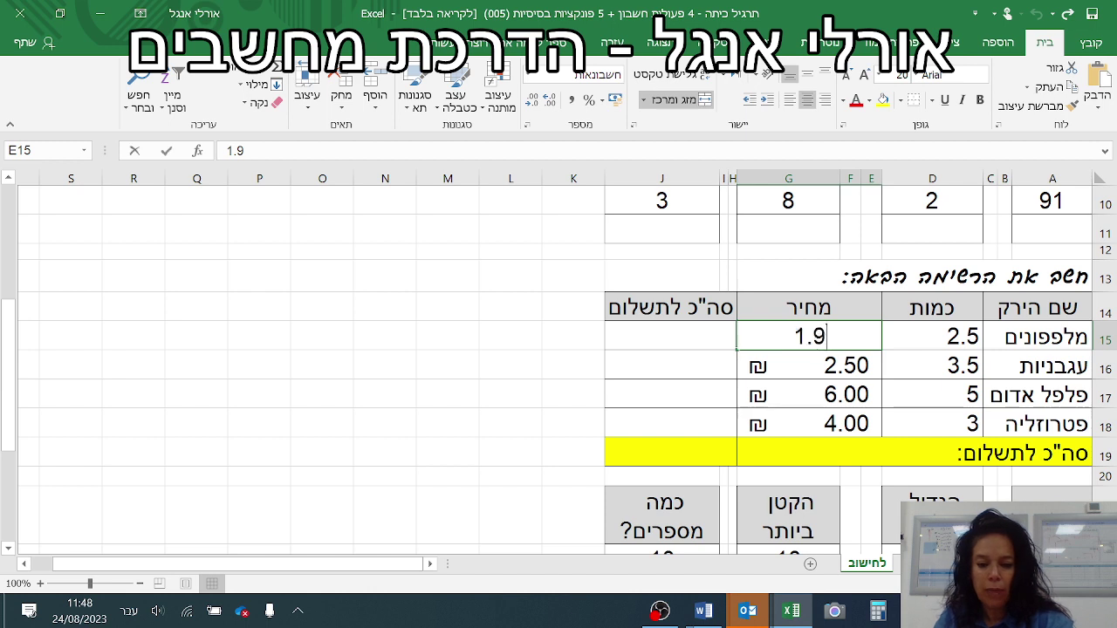
type("609")
key("BackSpace")
key("BackSpace")
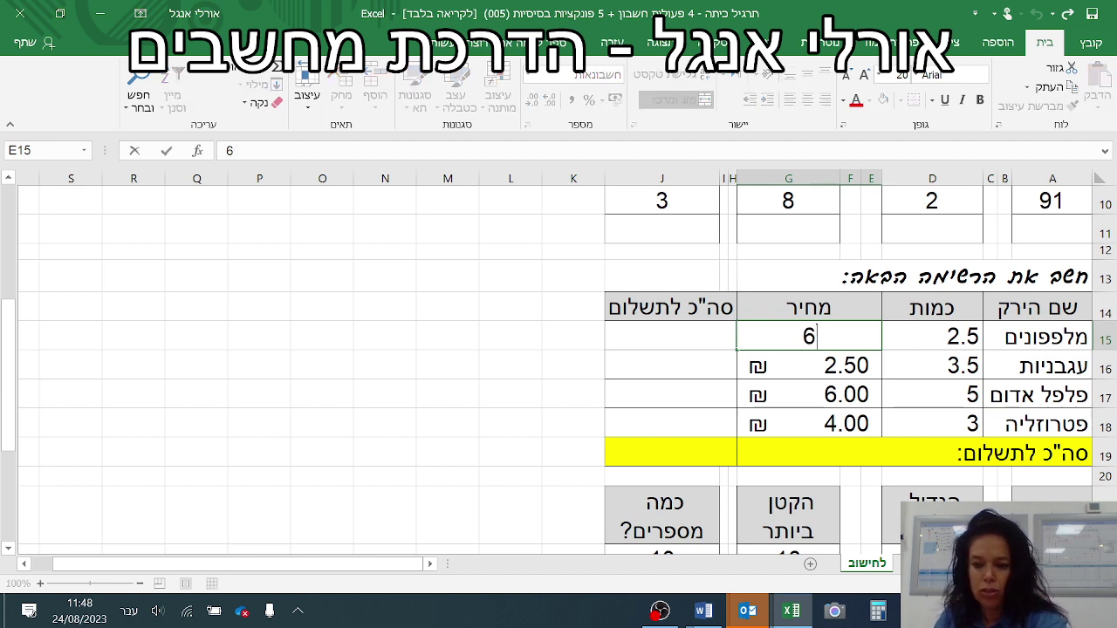
type(".")
key("Return")
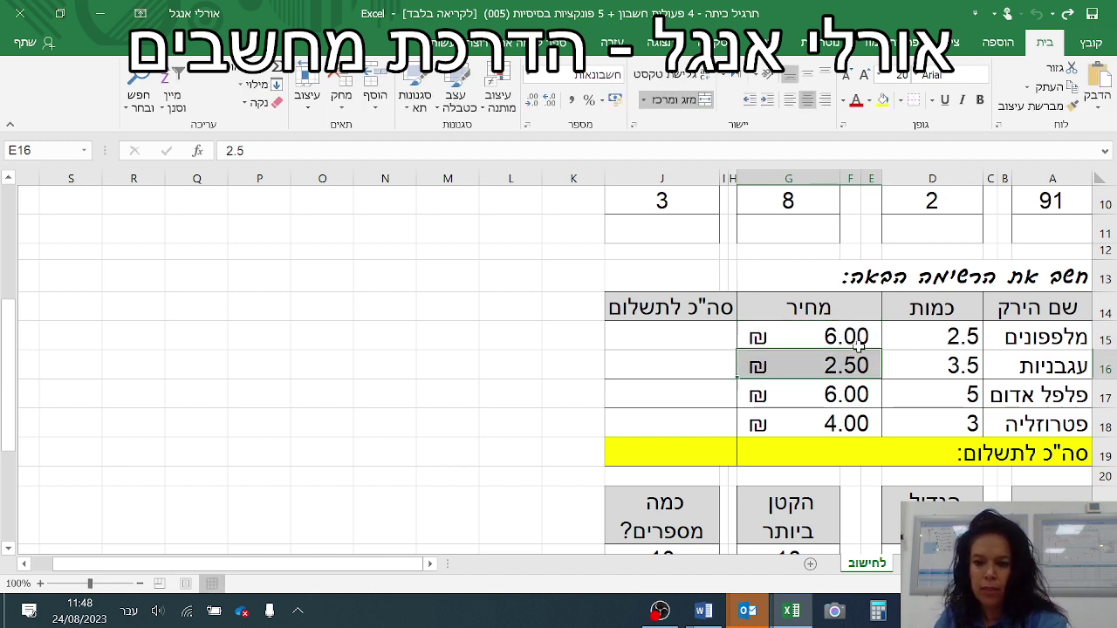
Step: Apply the Hebrew shekel (₪ עברית) accounting format to the price and total cells of the four vegetables, rows 15 to 18
left_click_drag(837, 340, 690, 424)
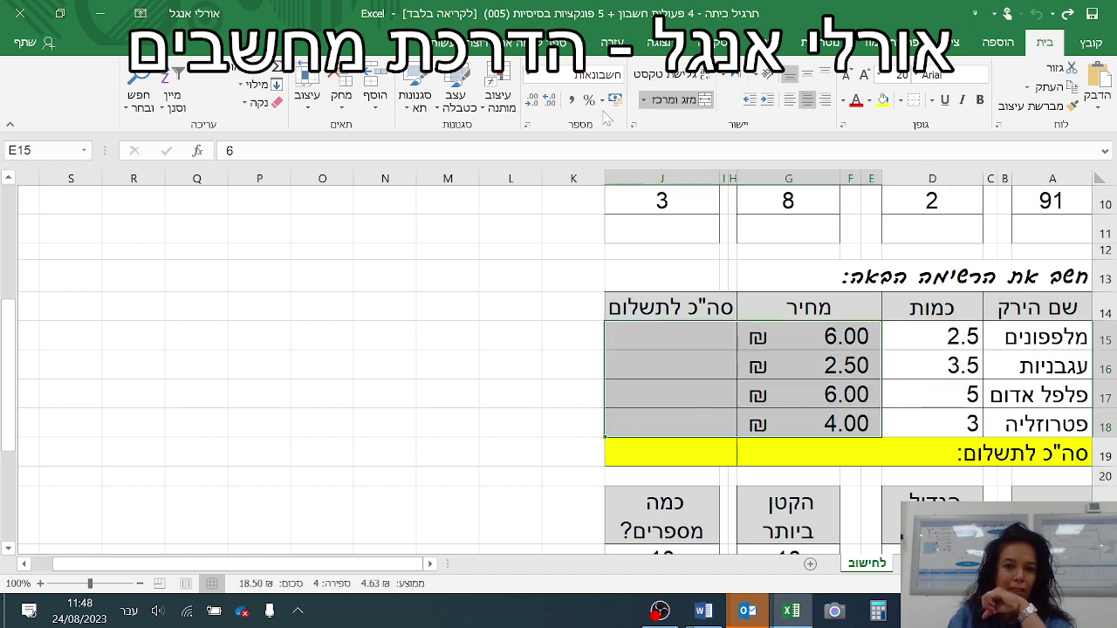
left_click(603, 100)
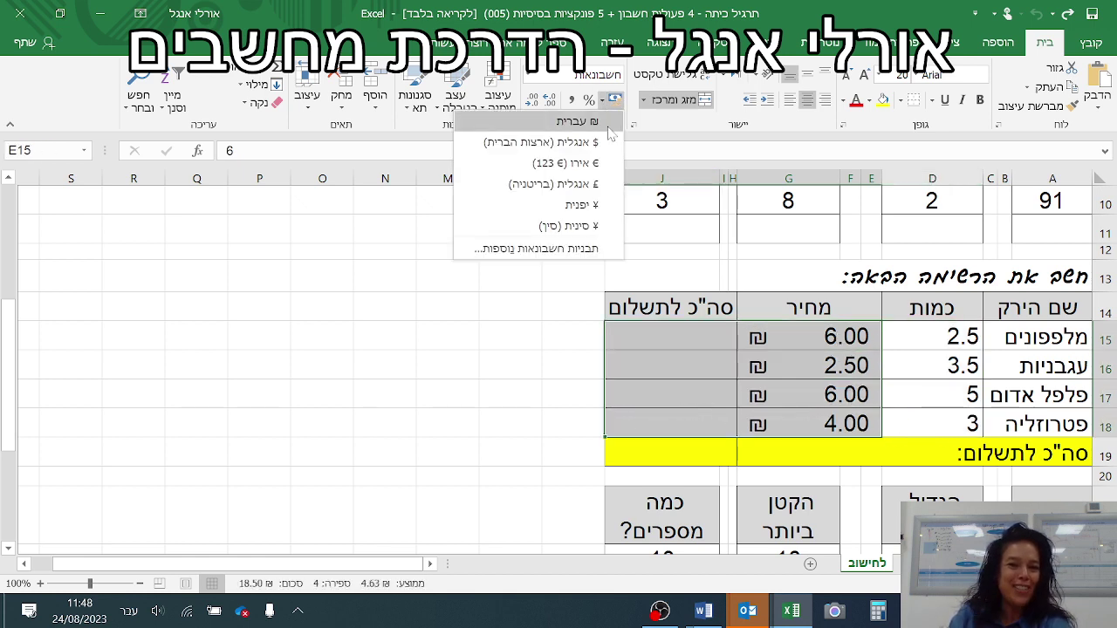
left_click(611, 122)
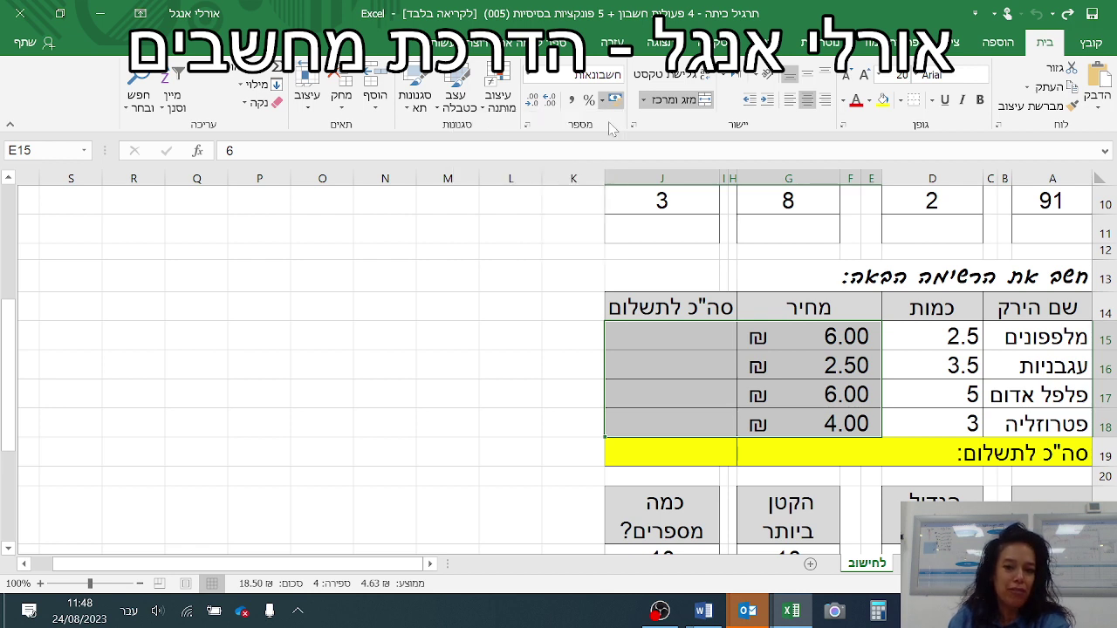
Step: Calculate the cucumbers' total payment in H15 by multiplying the price in E15 by the quantity in D15
left_click(679, 331)
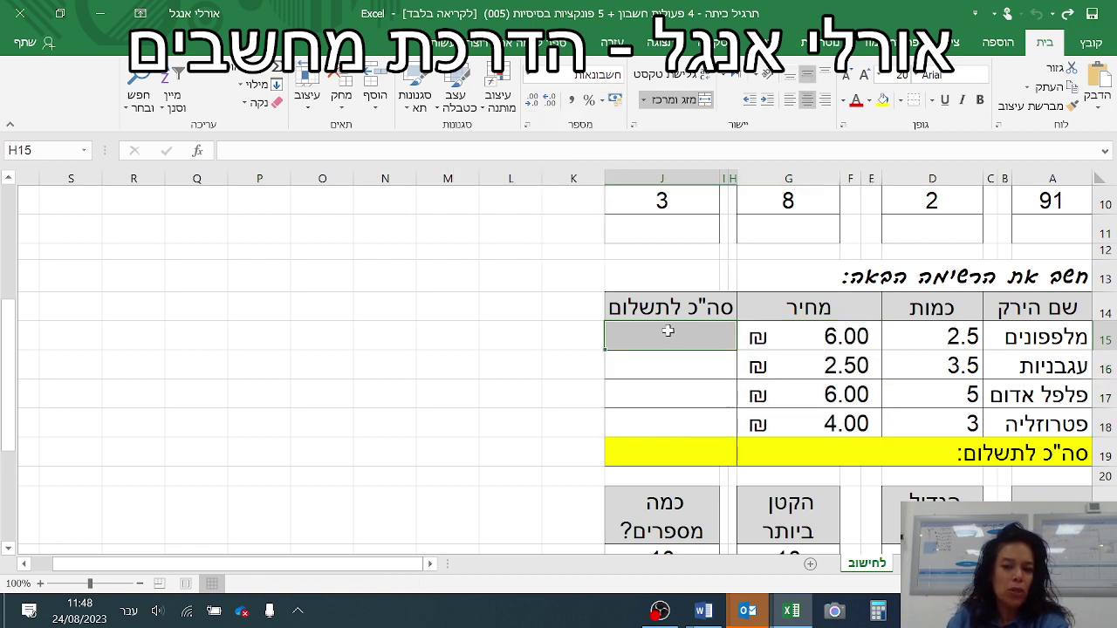
type("=")
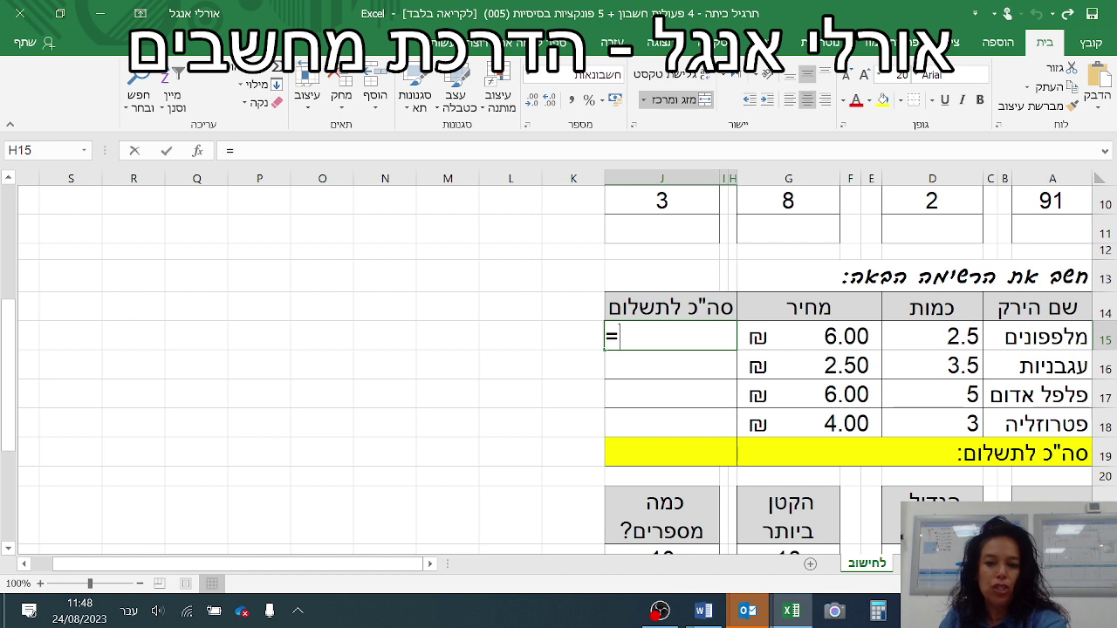
left_click(787, 332)
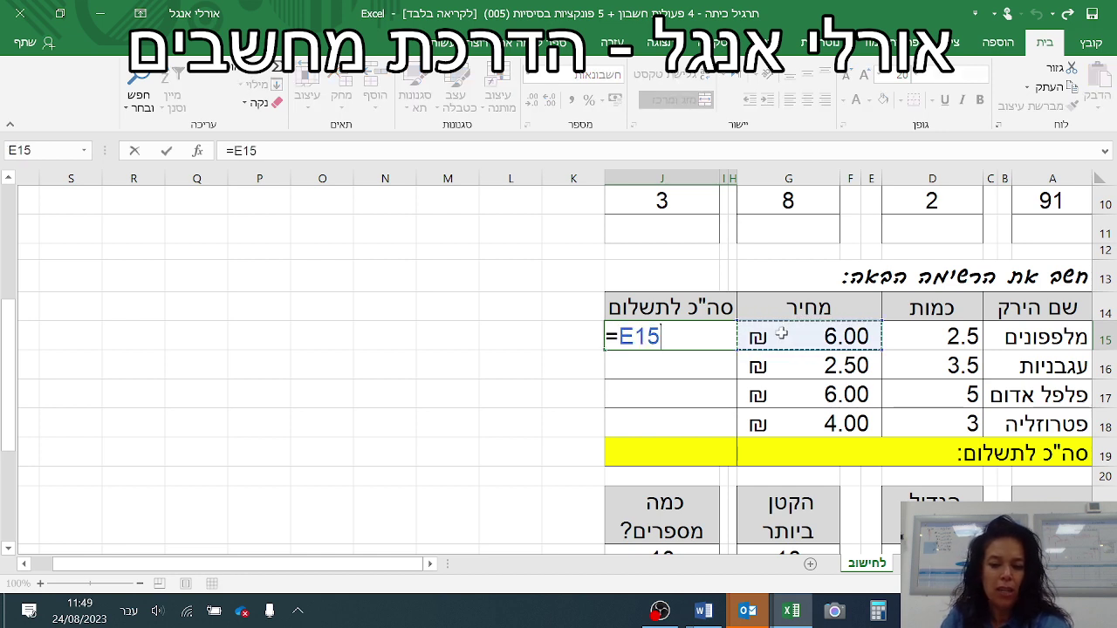
type("*")
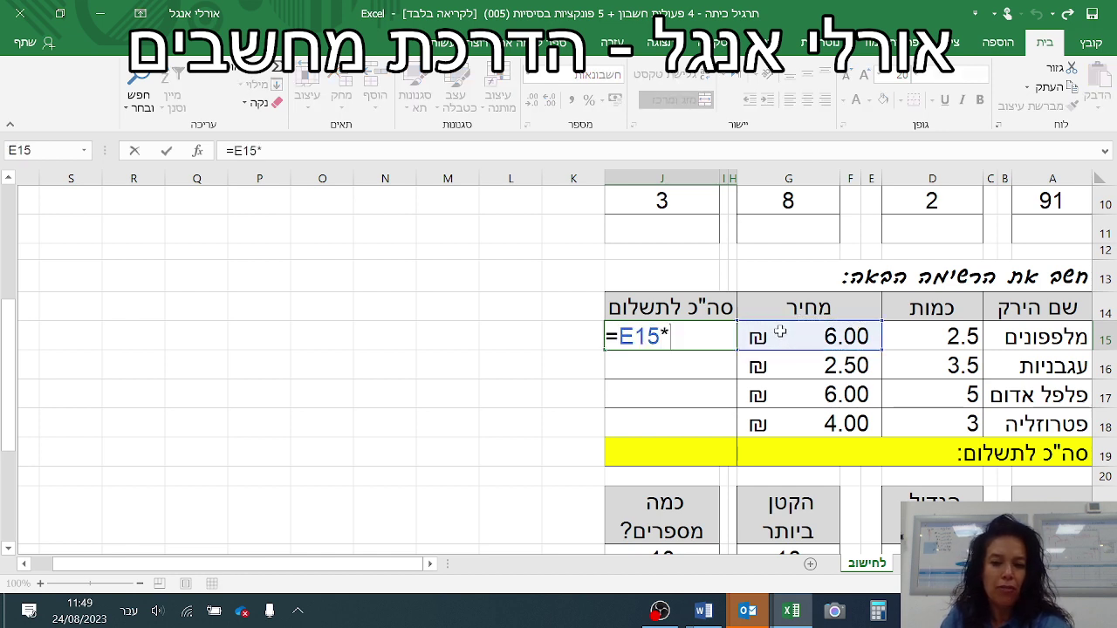
left_click(924, 344)
key("Return")
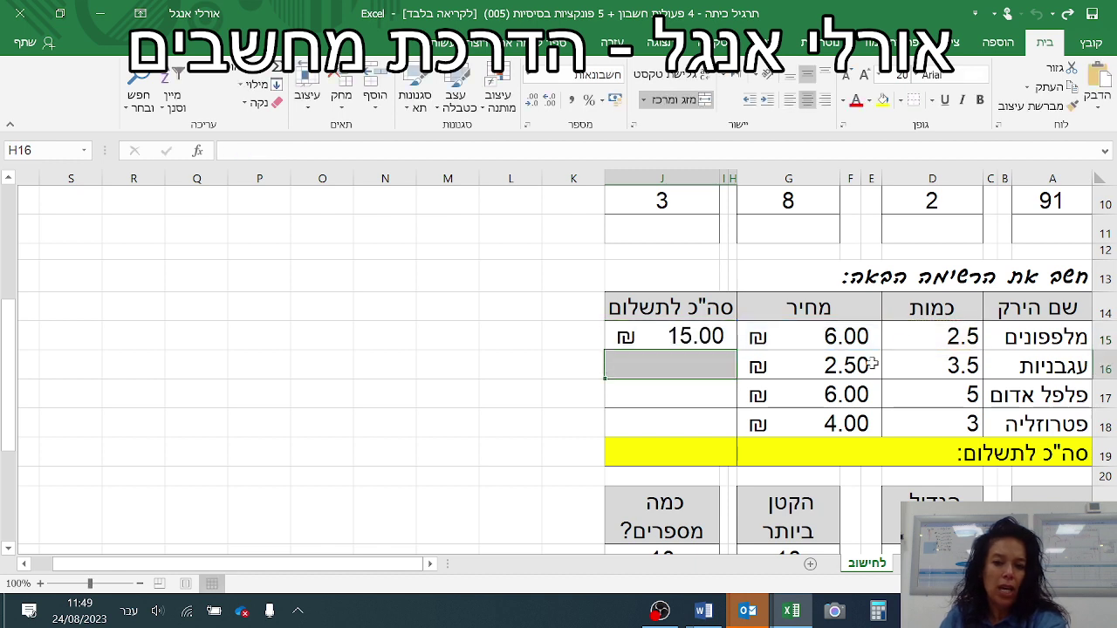
Step: Set the price of the cucumbers (מלפפונים) in E15 to 6.9
left_click(822, 328)
type("6")
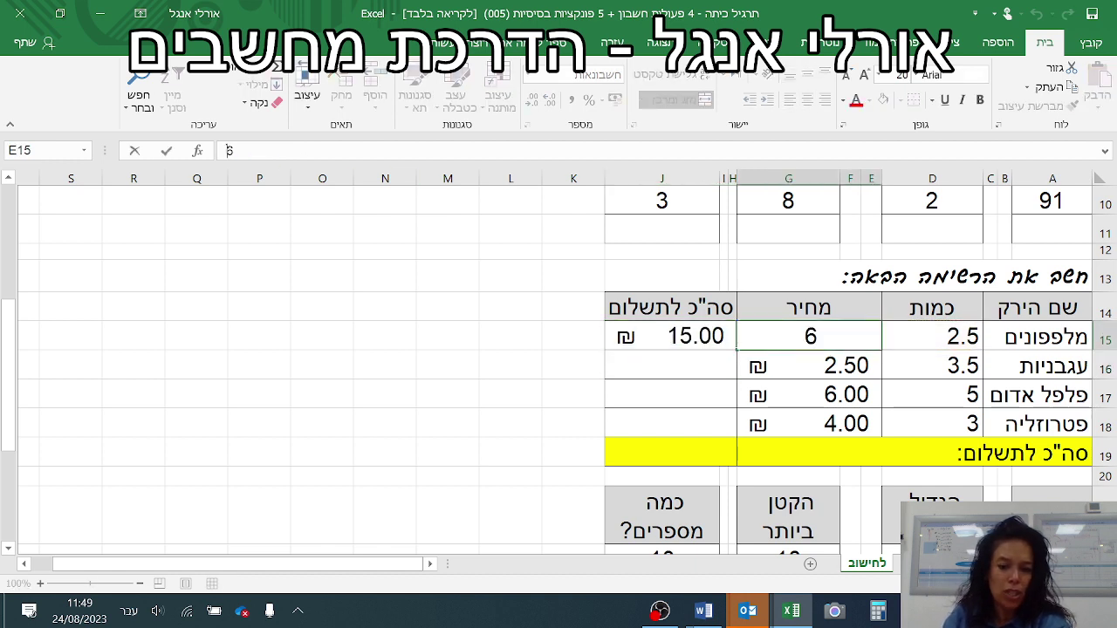
type("ץ9")
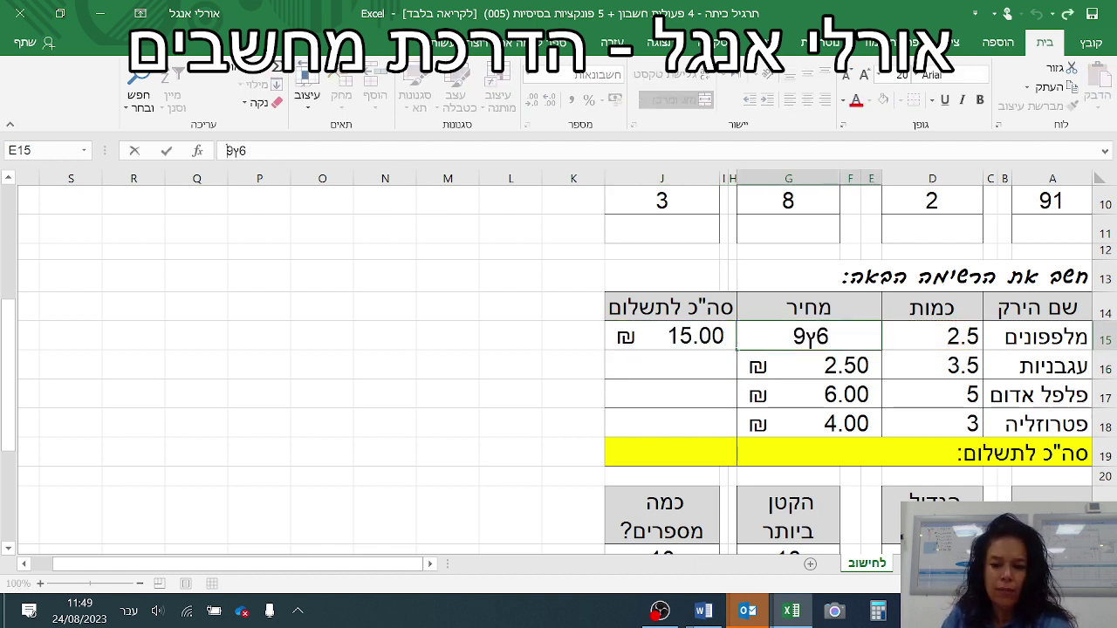
key("BackSpace")
key("BackSpace")
type(".9")
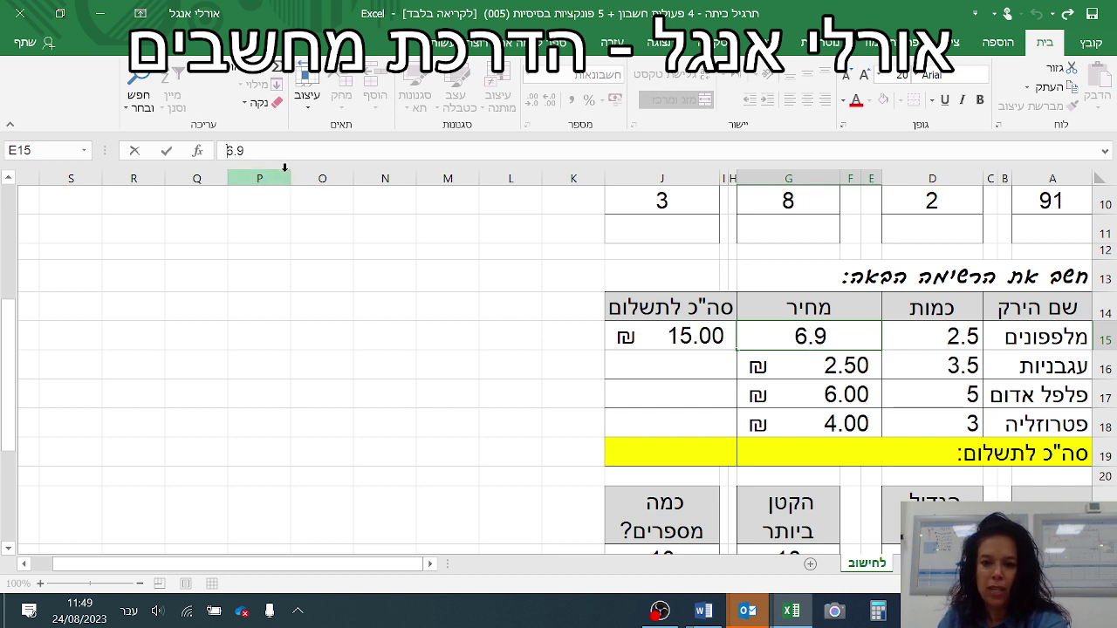
key("Return")
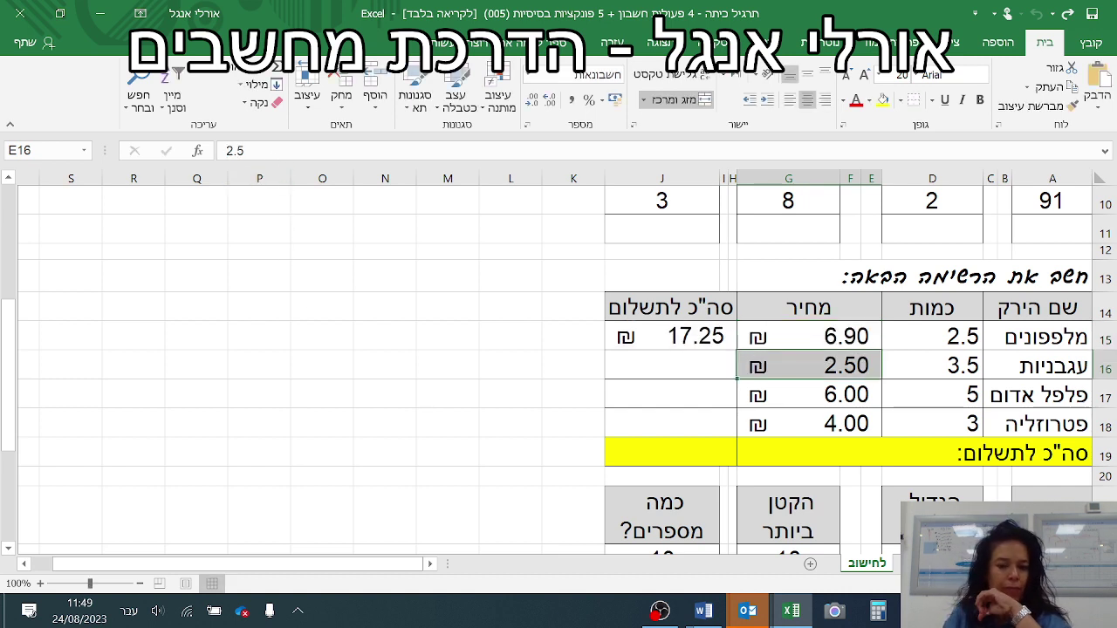
Step: Fill the cucumbers' total formula from H15 down to H18 and check the copied formulas of the other vegetables
left_click(653, 334)
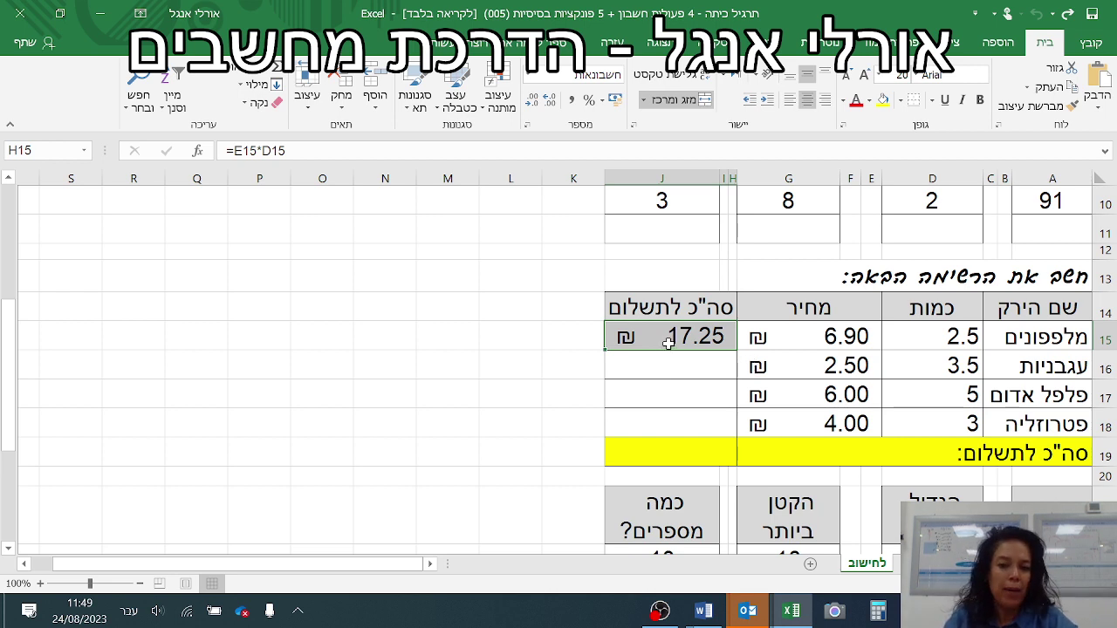
left_click_drag(606, 351, 610, 435)
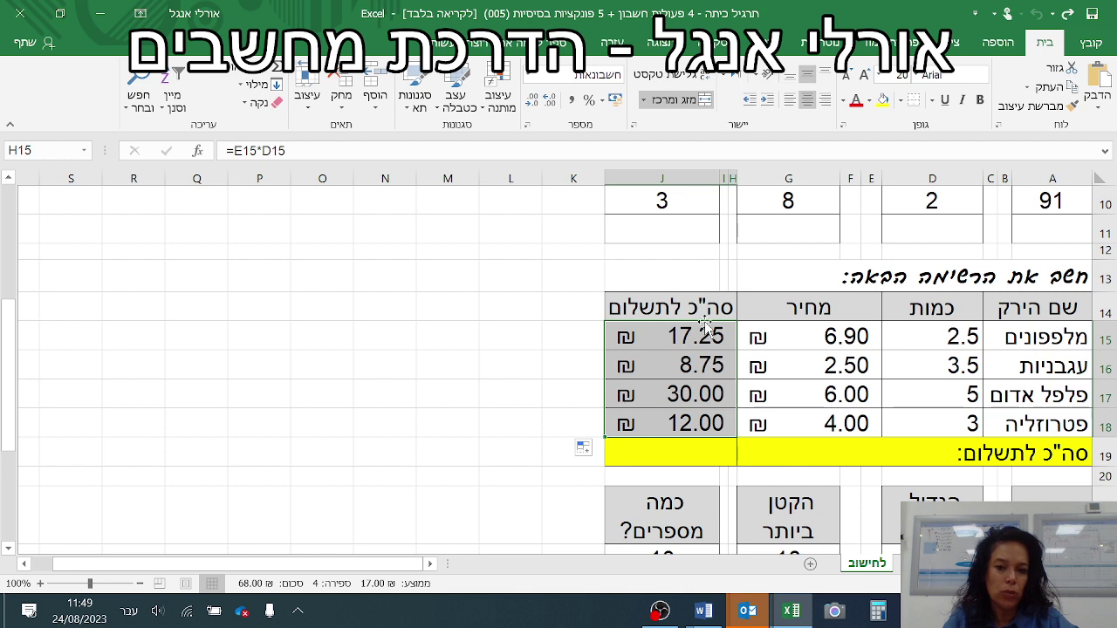
left_click(672, 337)
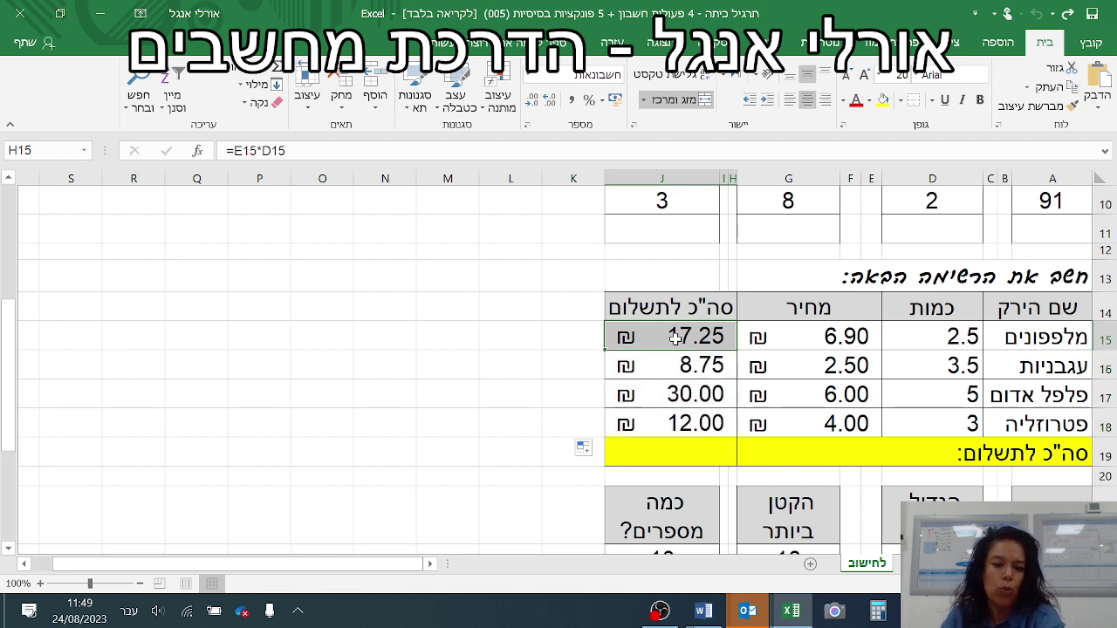
key("Down")
key("Down")
key("Down")
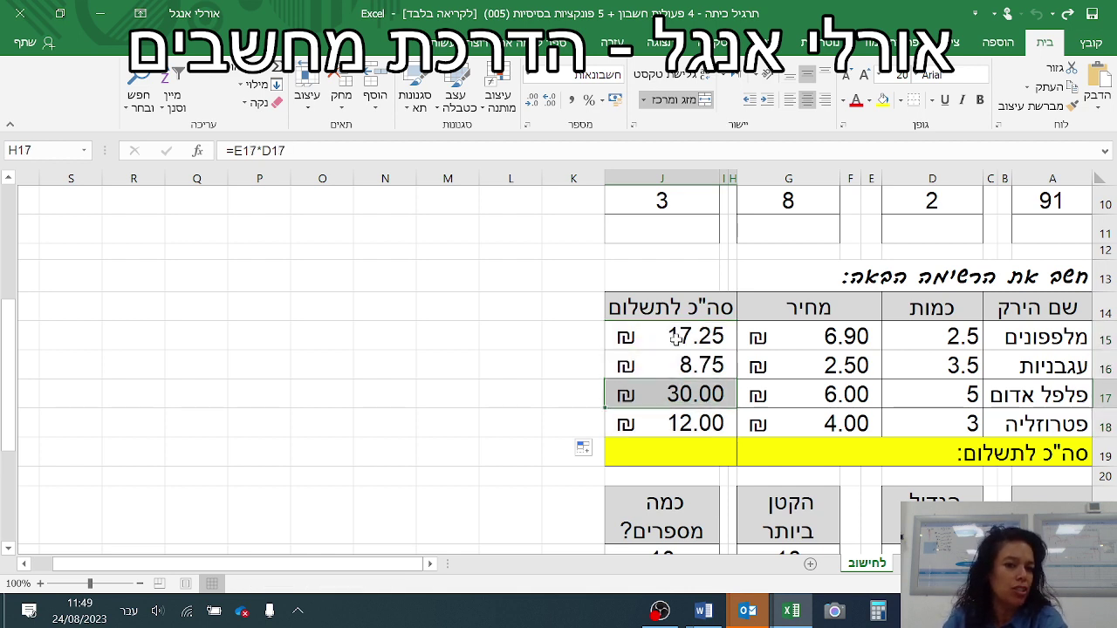
Step: Sum the four vegetable totals with =SUM(H15:J18) in the yellow overall total cell H19
left_click_drag(678, 337, 681, 417)
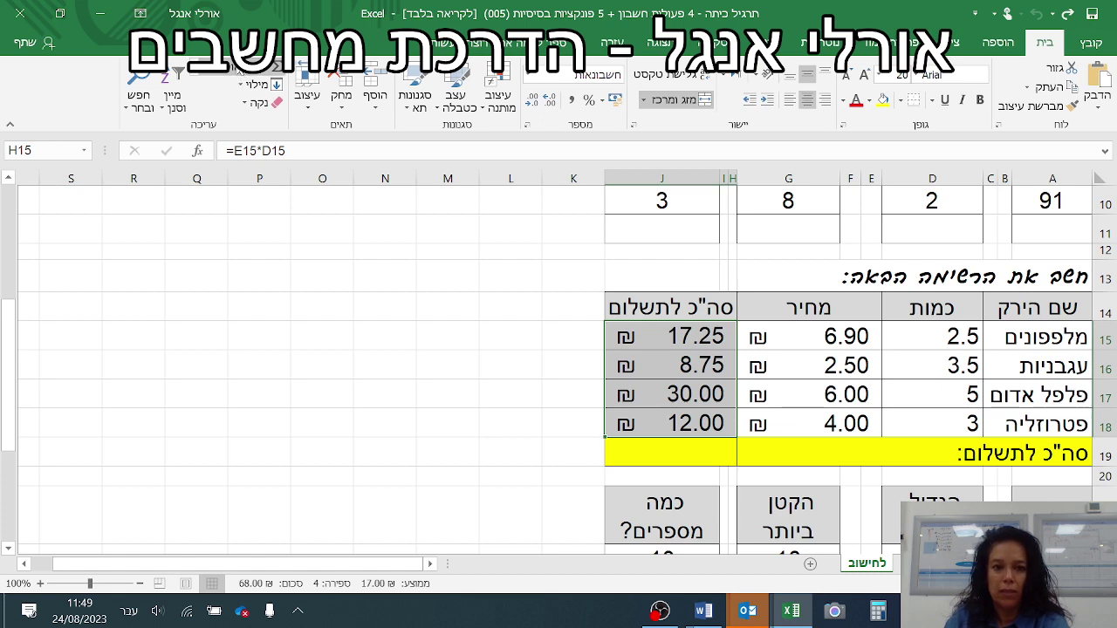
left_click(669, 460)
left_click(249, 66)
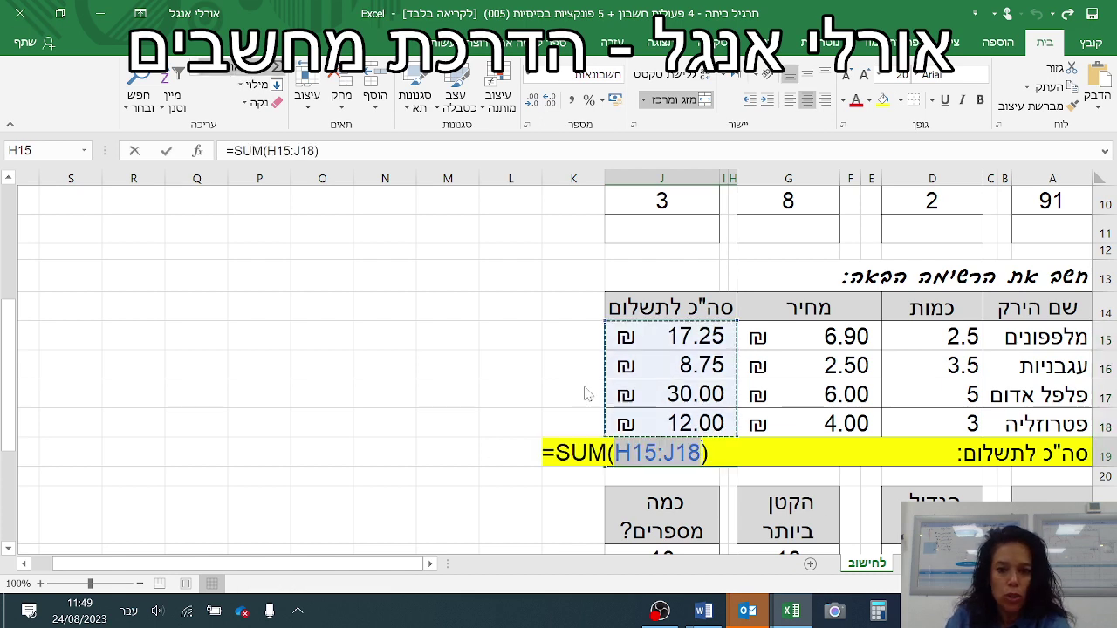
key("Return")
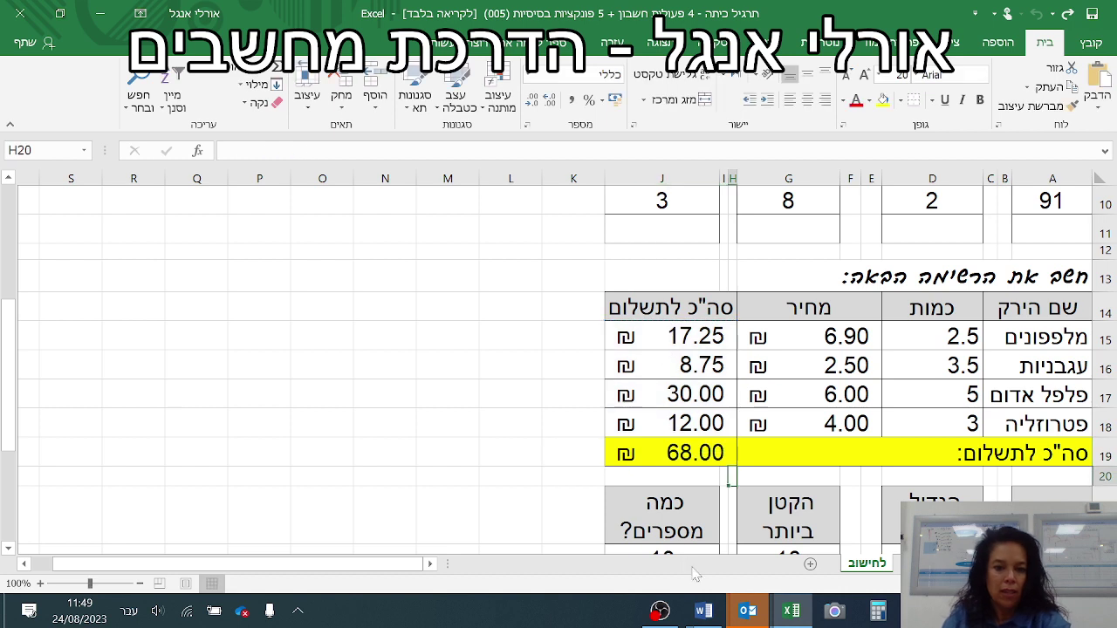
Step: Enter the amount 200 in K19, next to the overall total
left_click(620, 454)
left_click(563, 459)
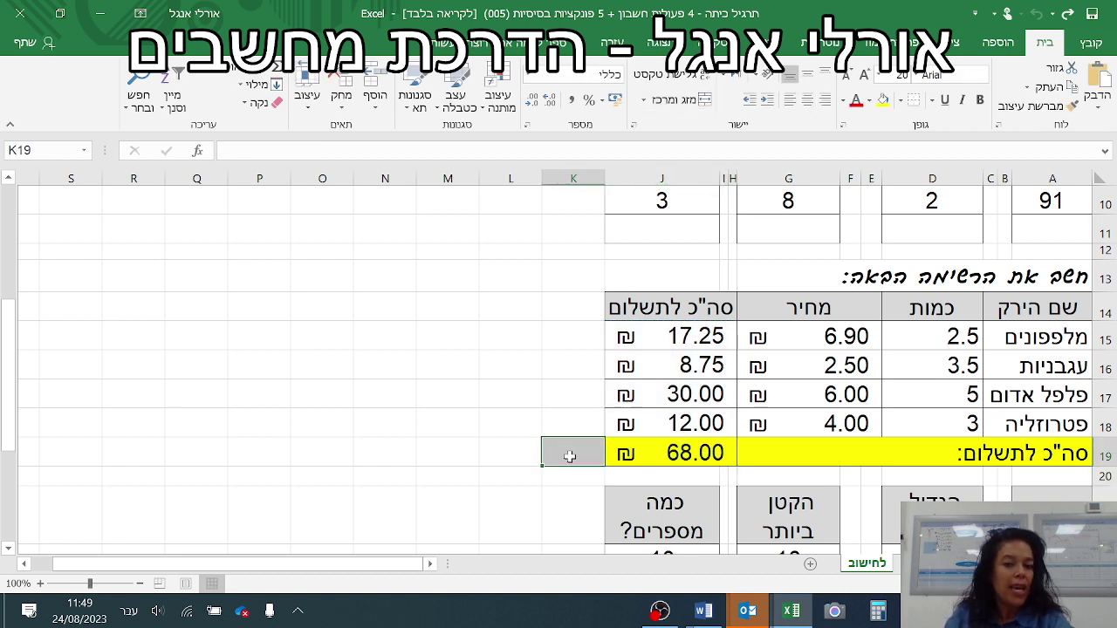
type("200")
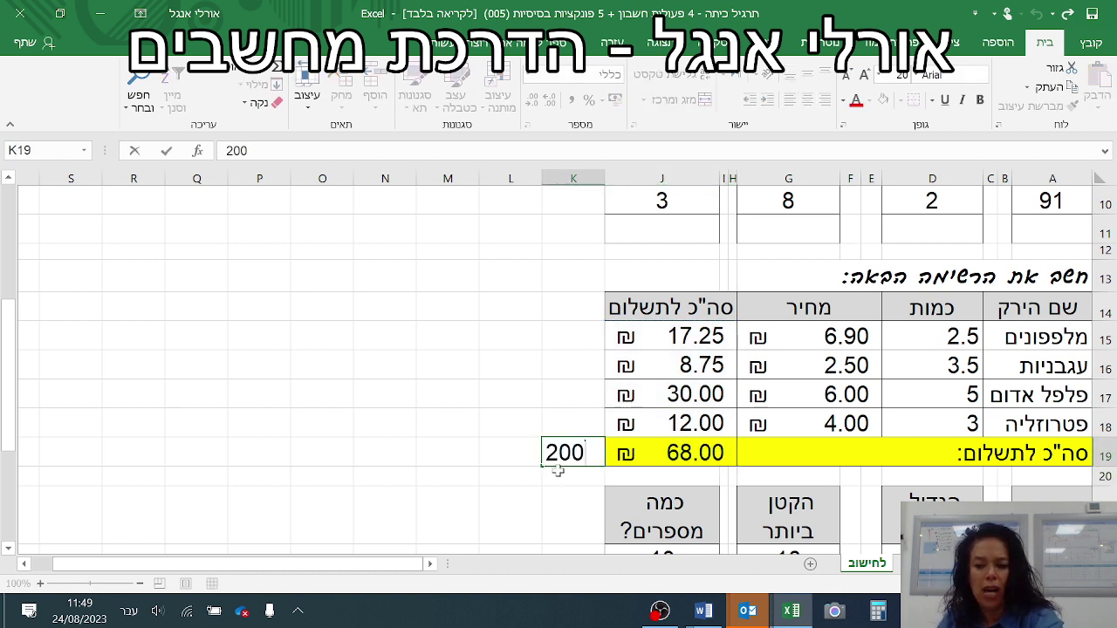
key("Return")
Step: Subtract the overall total from the 200 with the formula =K19-H19 in L19
left_click(507, 449)
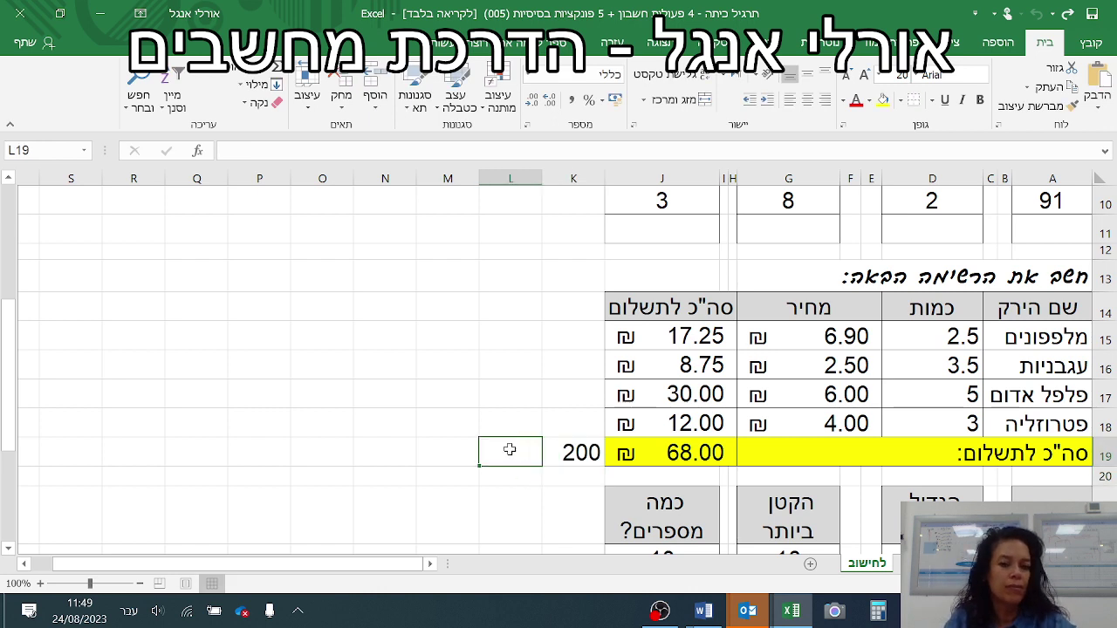
type("=")
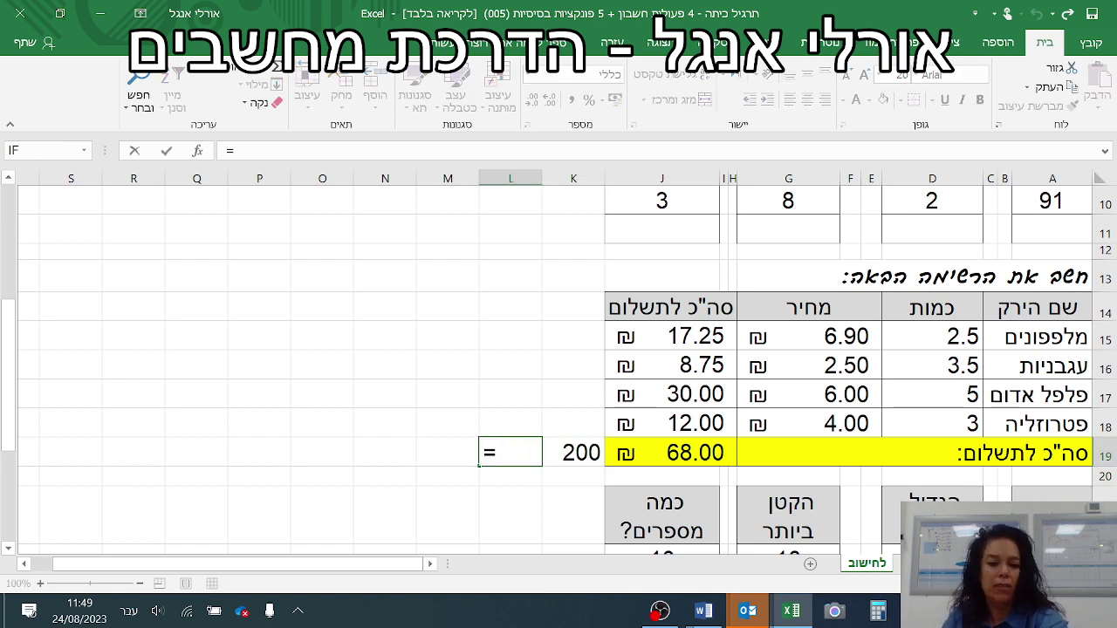
left_click(553, 450)
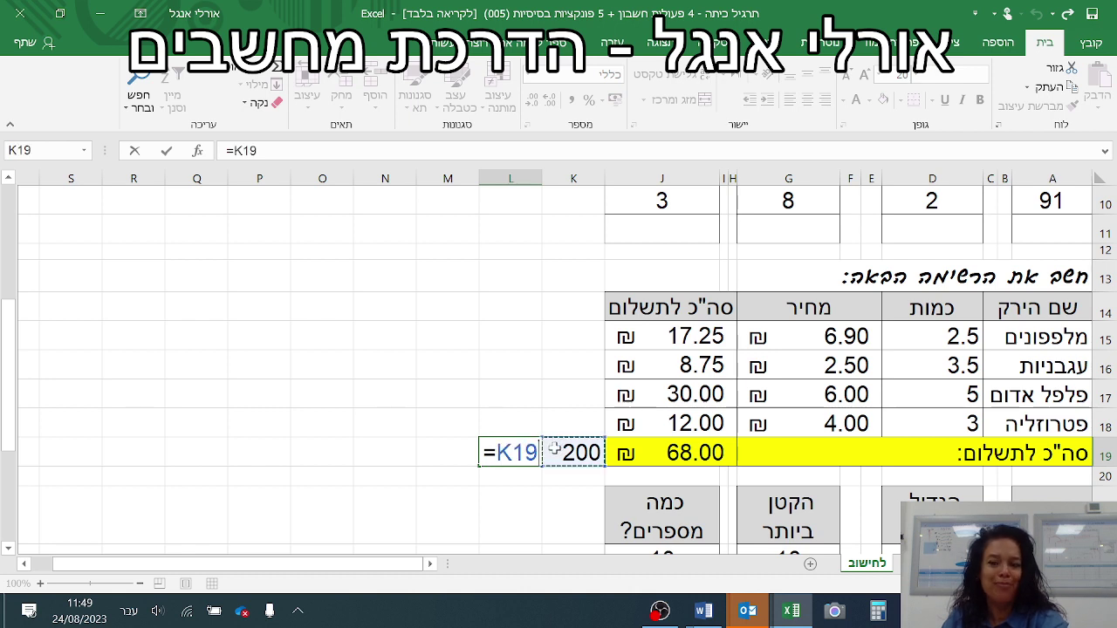
type("-")
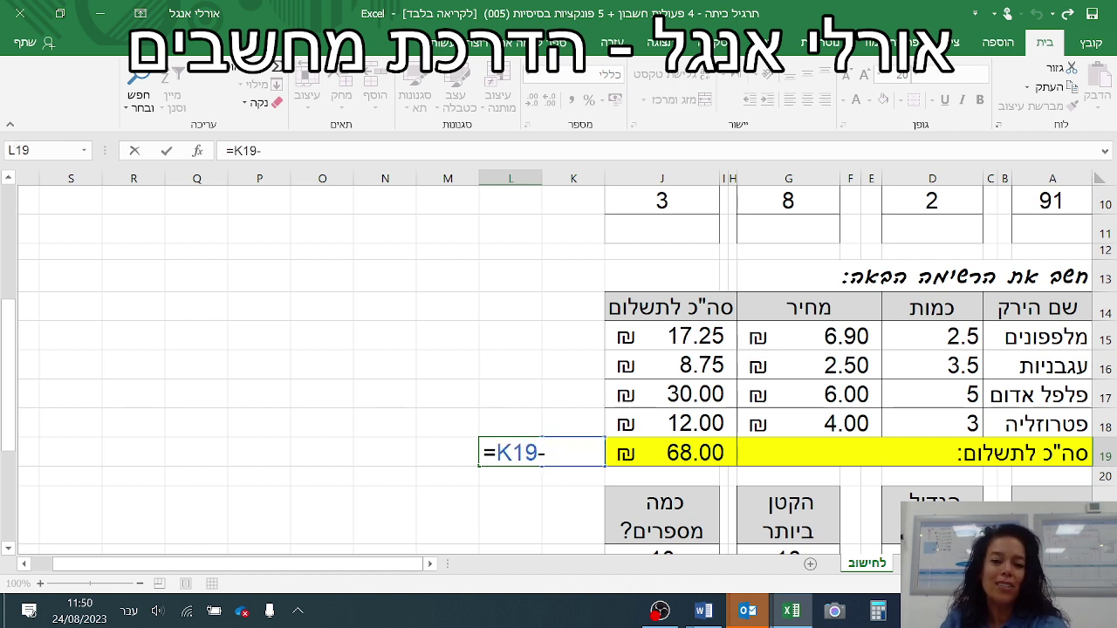
left_click(708, 452)
key("Return")
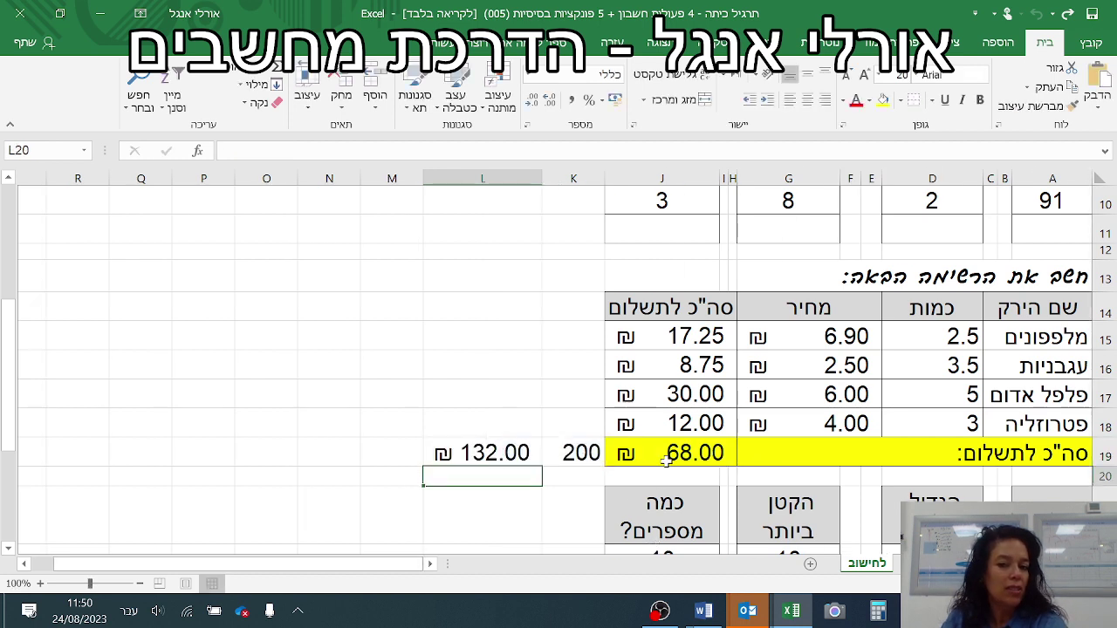
Step: Set the quantity of the tomatoes (עגבניות) in D16 to 5
left_click(912, 370)
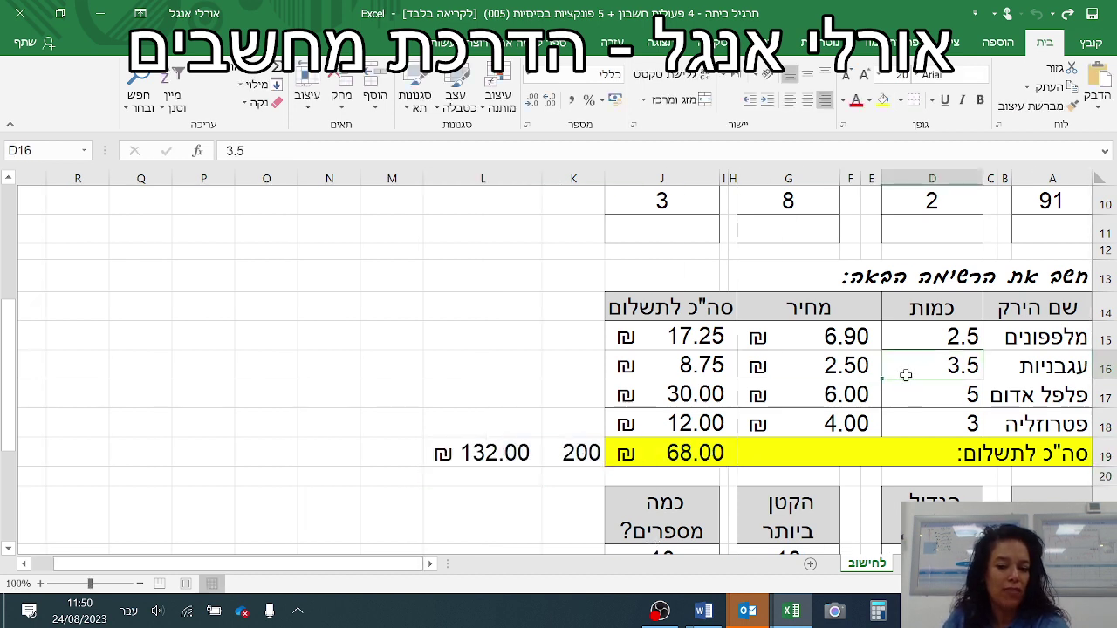
type("5")
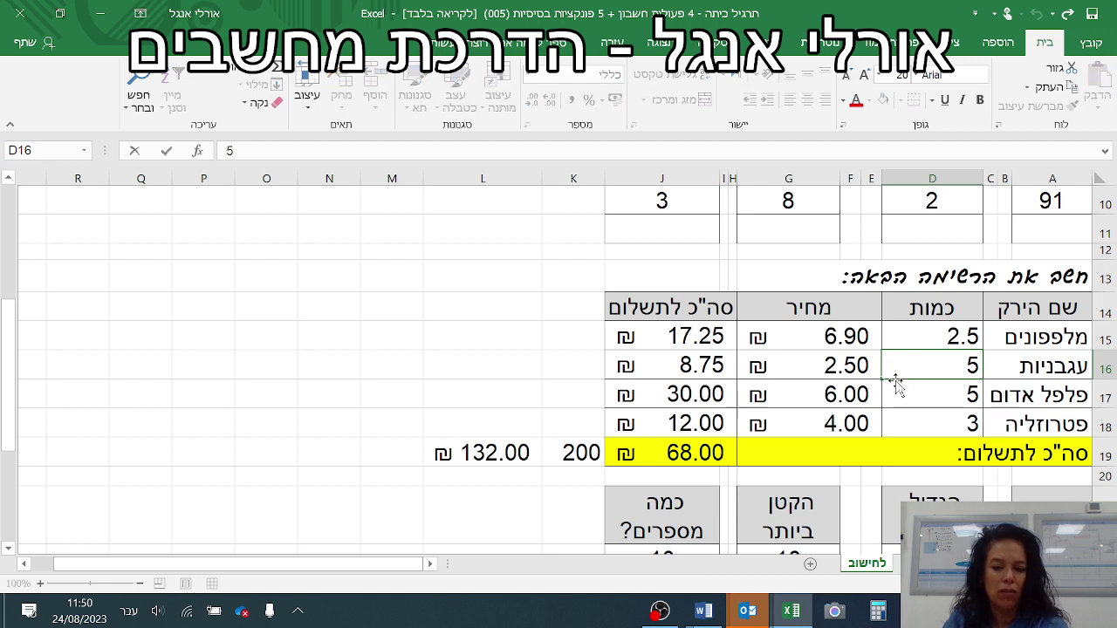
key("Return")
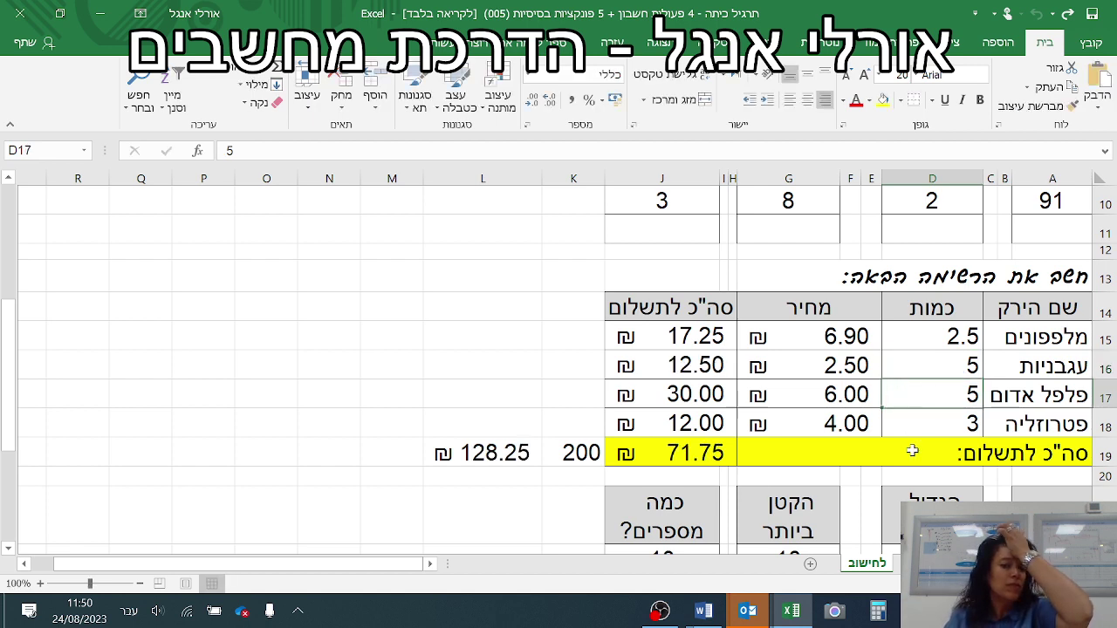
Step: Fill the remaining-amount cell L19 with yellow
left_click(484, 453)
left_click(883, 99)
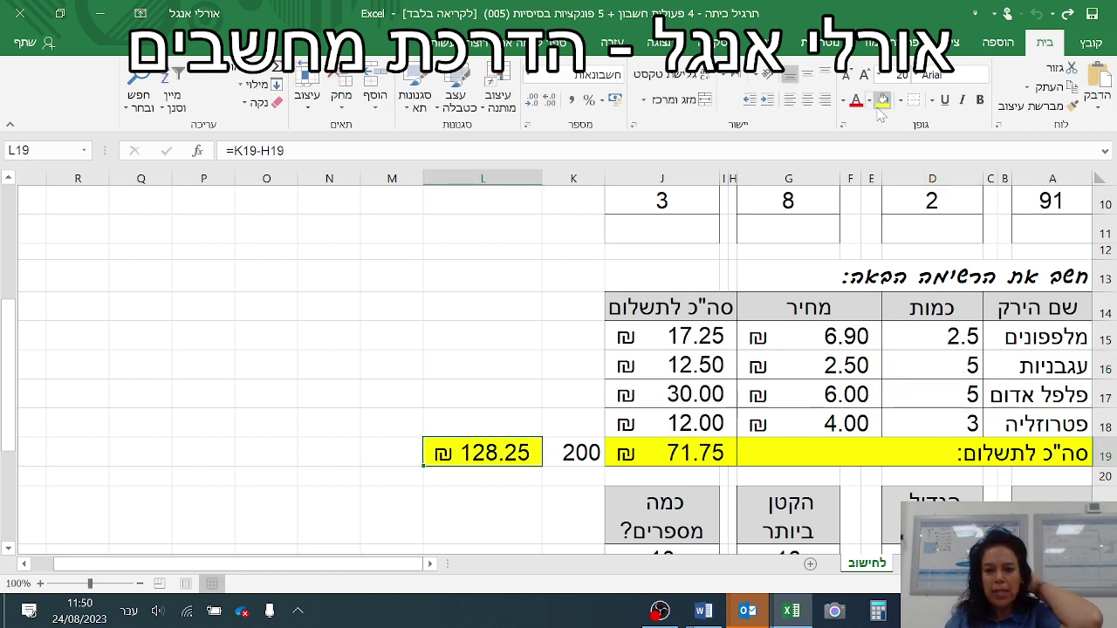
Step: Calculate the average (ממוצע) of the numbers in A22:A25 into A26
scroll(937, 360, "down", 3)
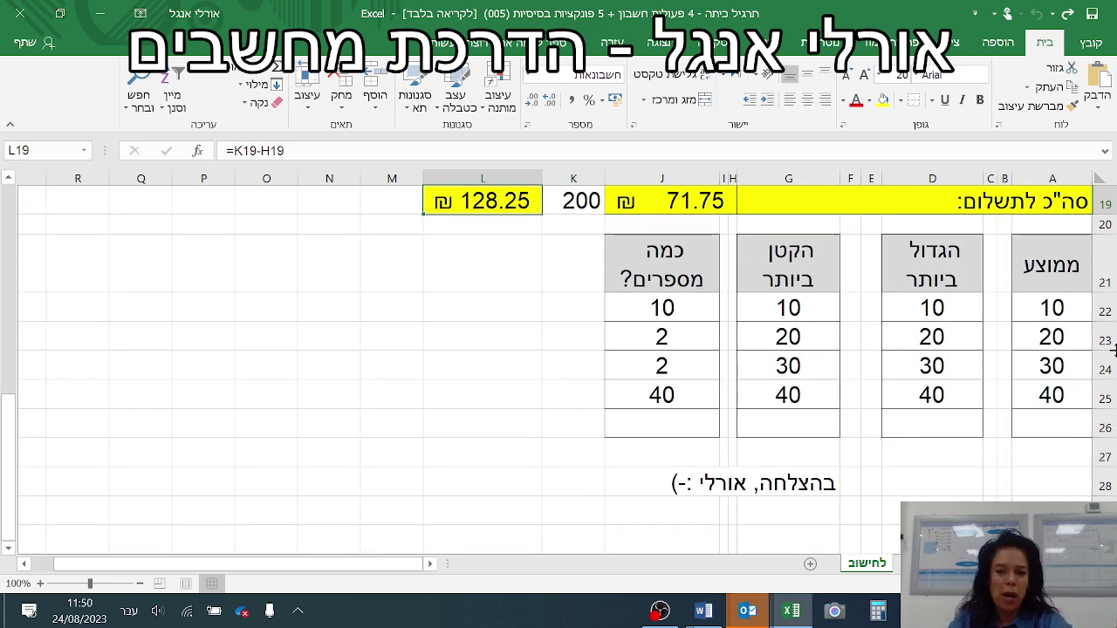
left_click(1035, 424)
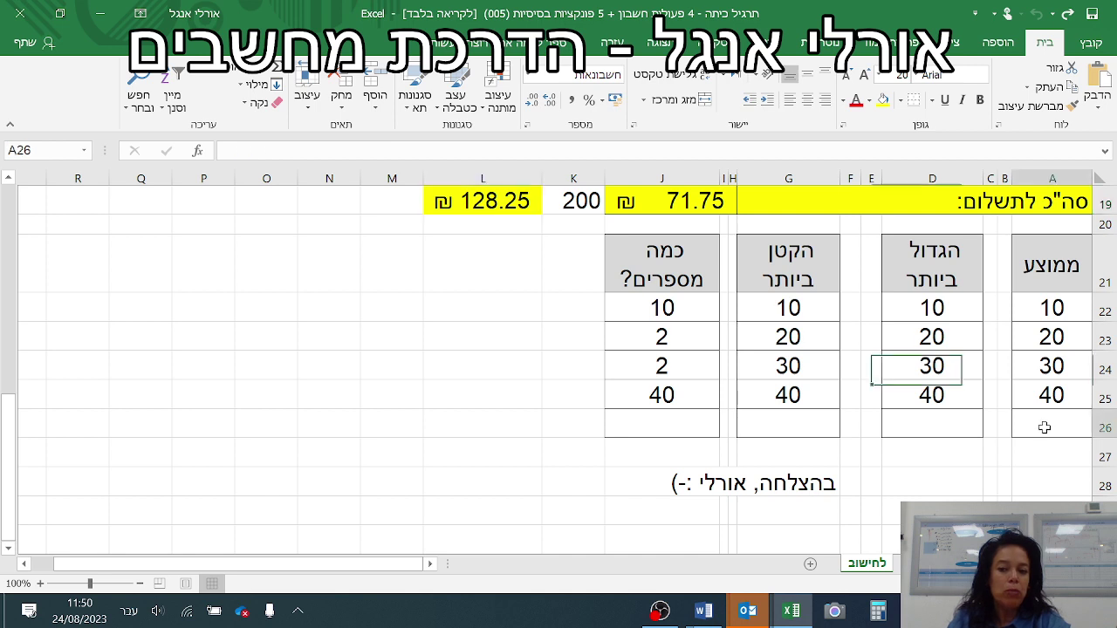
left_click(1041, 308)
left_click_drag(1040, 309, 1052, 394)
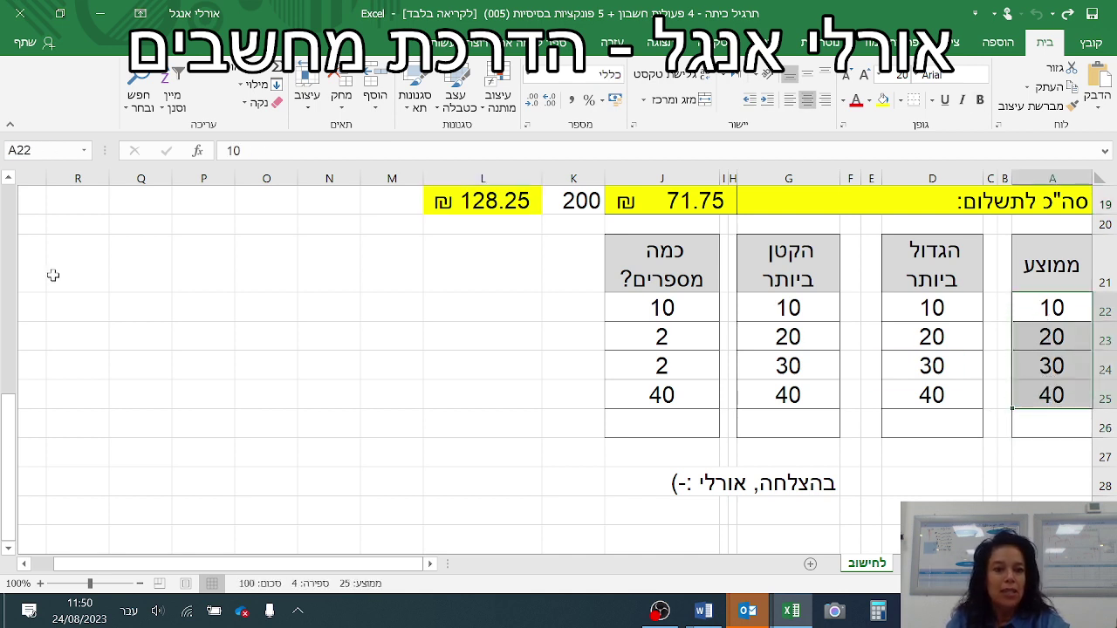
left_click(197, 77)
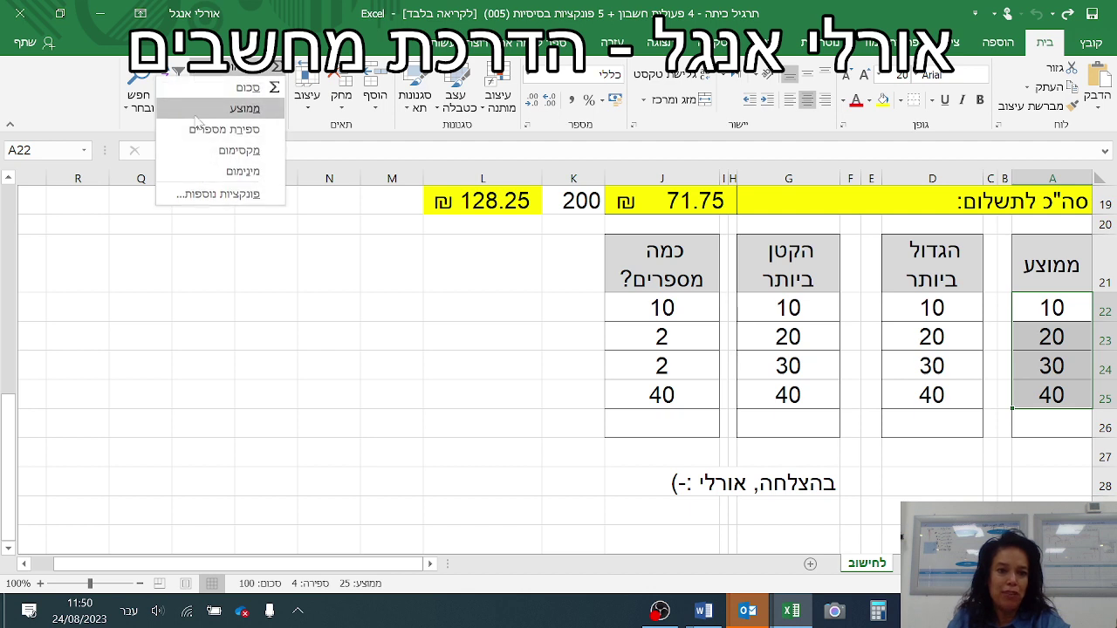
left_click(197, 110)
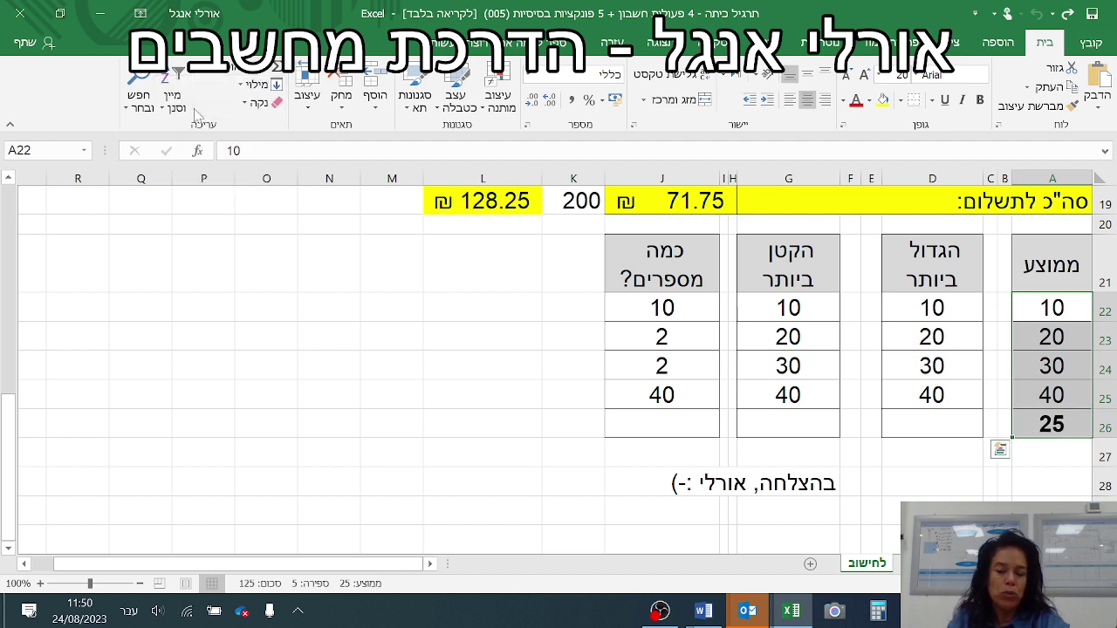
Step: Find the largest number (מקסימום) of D22:D25 and place it in D26
left_click_drag(927, 307, 905, 394)
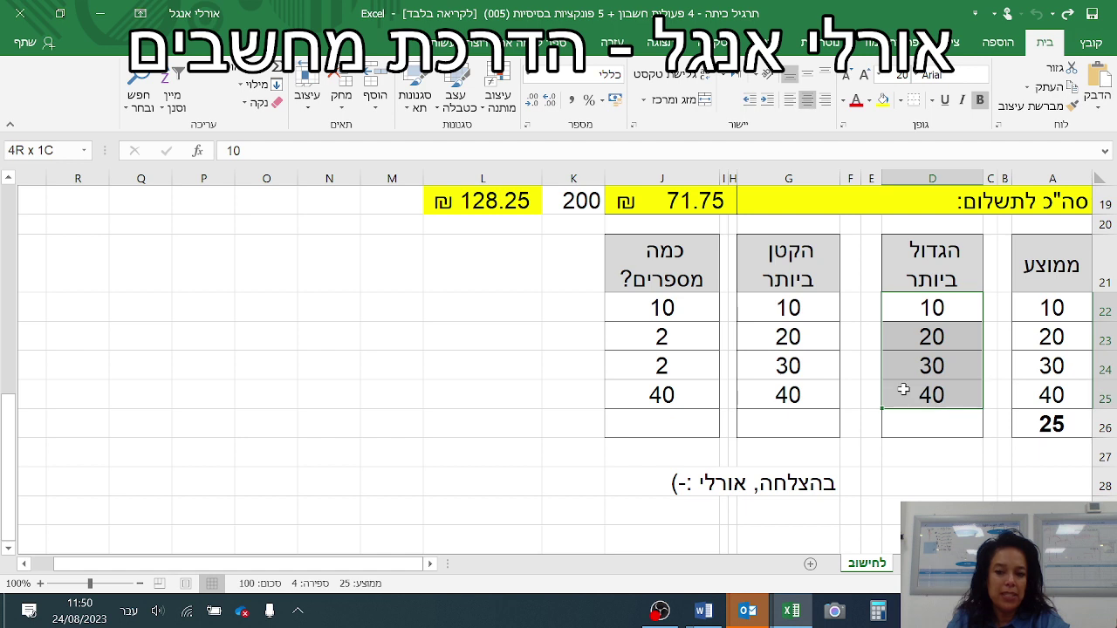
left_click(201, 71)
left_click(225, 152)
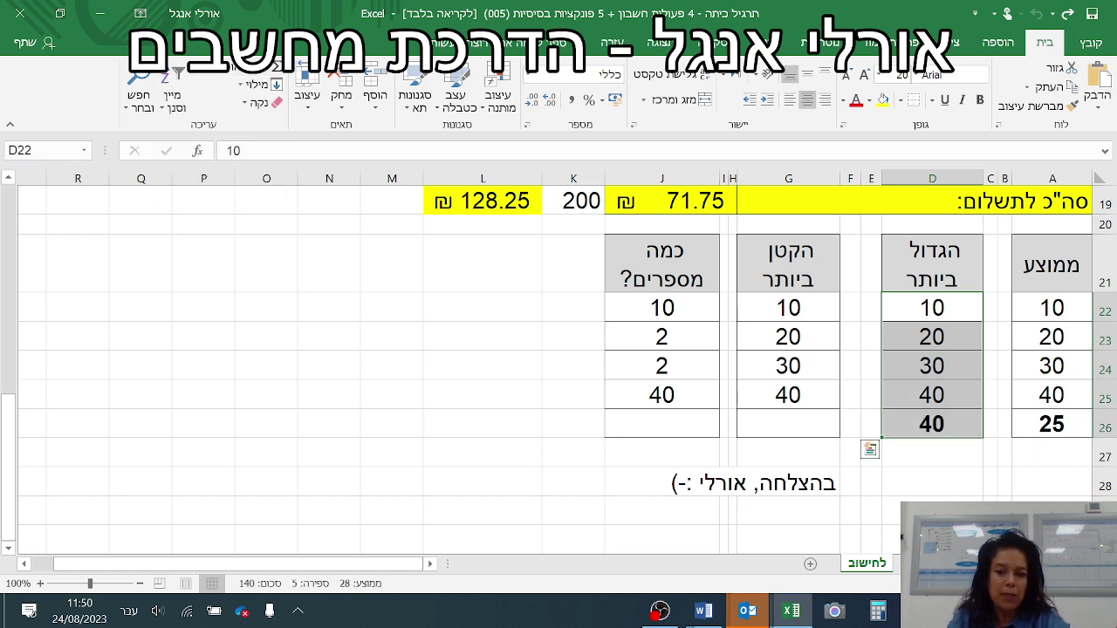
Step: Find the smallest number (מינימום) of G22:G25 and place it in G26
left_click(743, 319)
left_click_drag(743, 321, 738, 393)
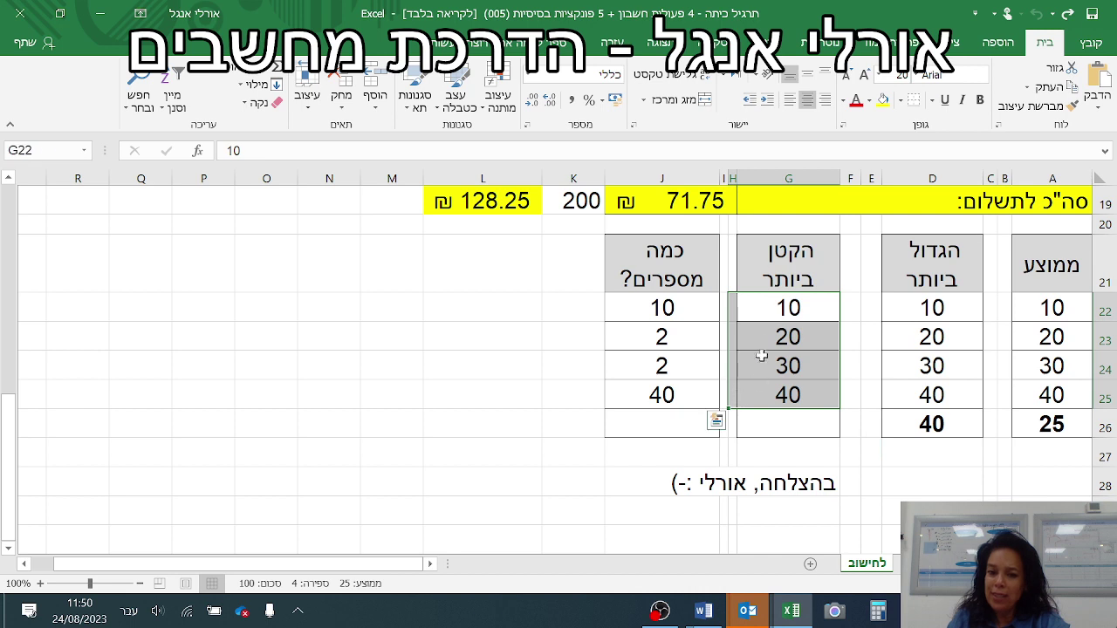
left_click_drag(760, 306, 748, 398)
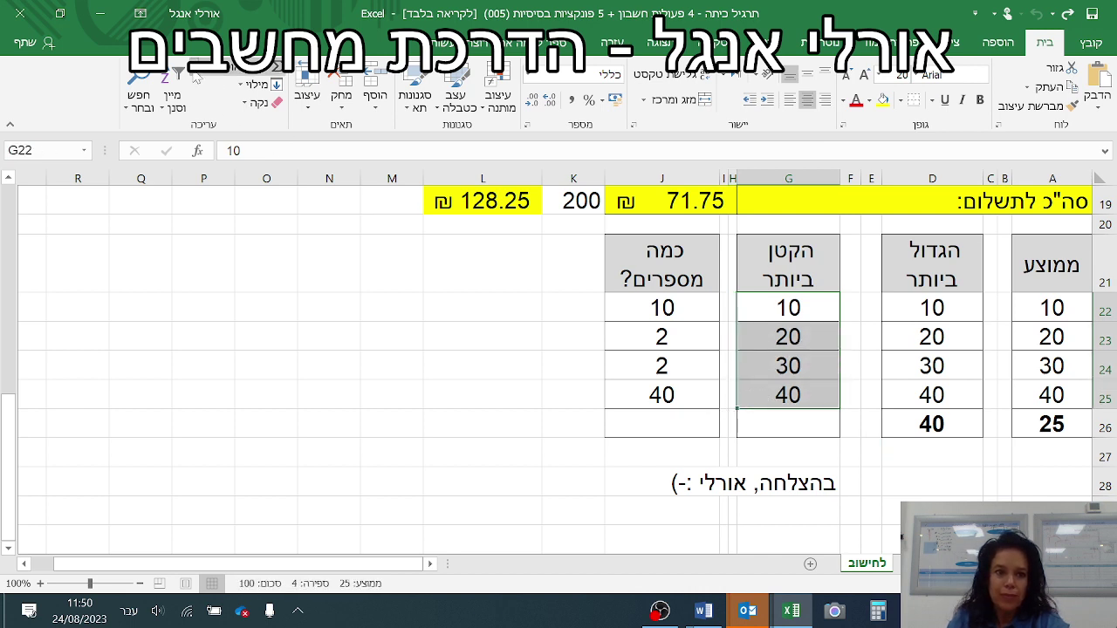
left_click(201, 71)
left_click(245, 171)
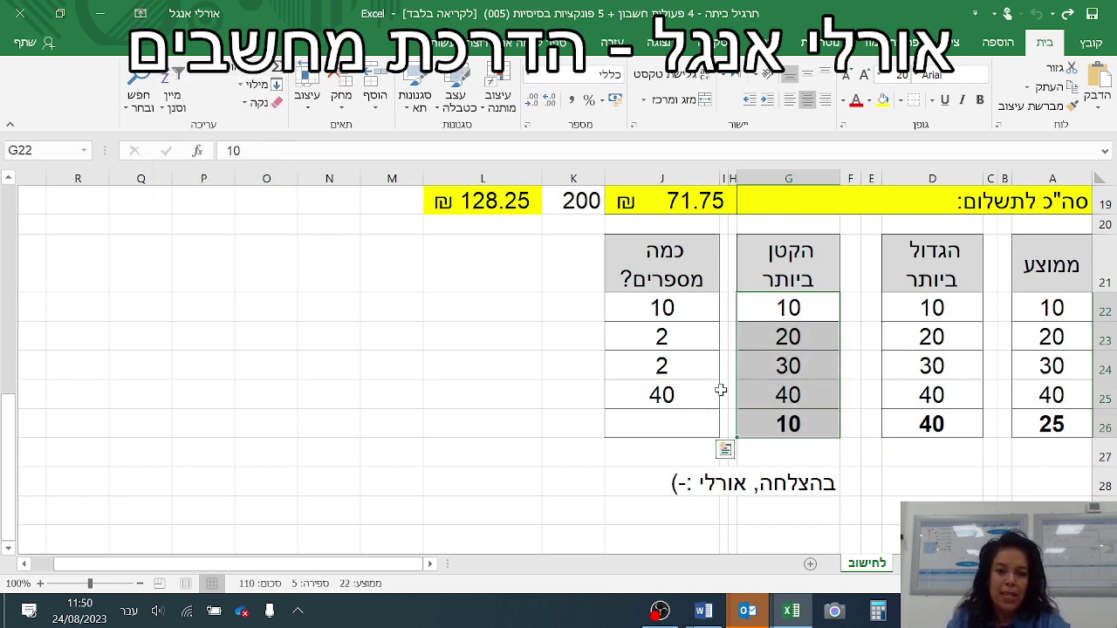
Step: Count the numbers (ספירת מספרים) in J22:J25 into J26
left_click_drag(712, 307, 676, 400)
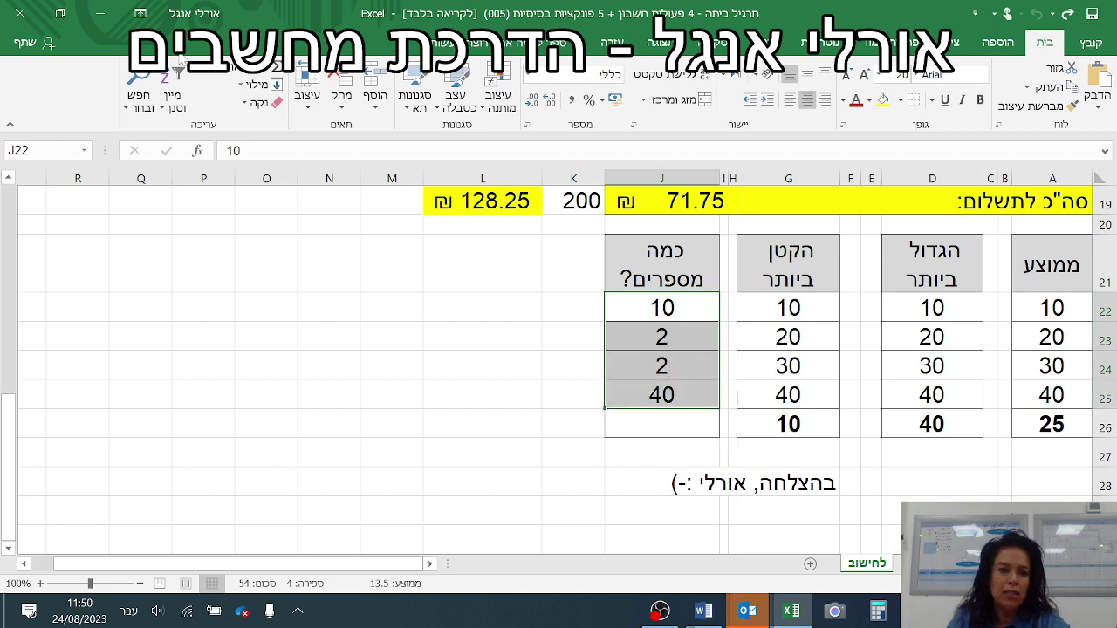
left_click(201, 73)
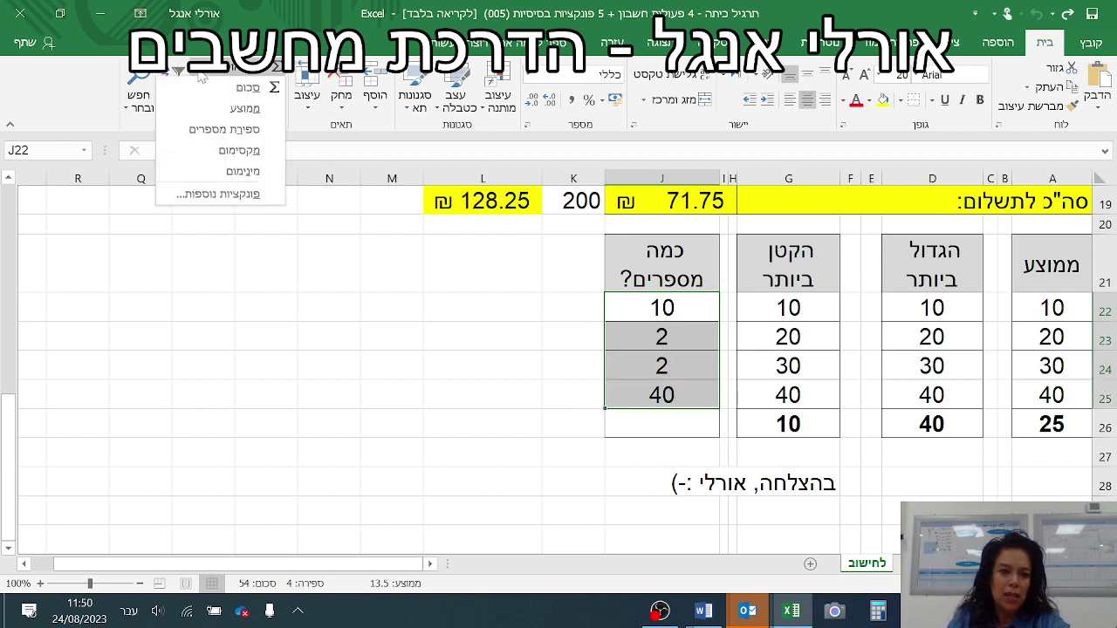
left_click(207, 132)
Step: Clear the two middle numbers in J23:J24 of the counting exercise
left_click_drag(655, 342, 652, 366)
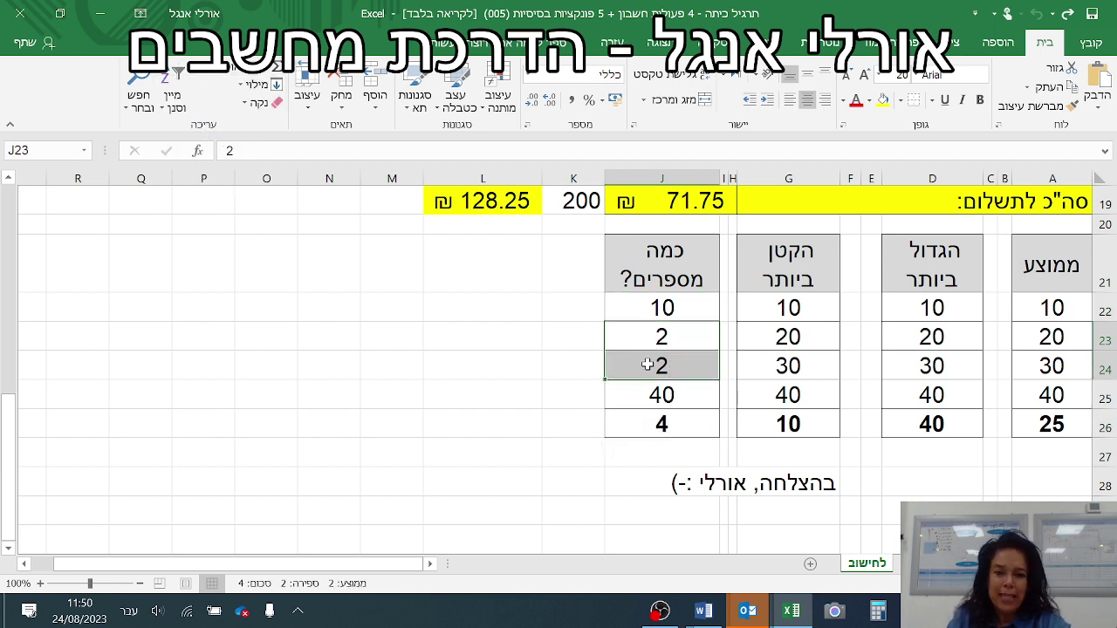
key("Delete")
left_click(510, 475)
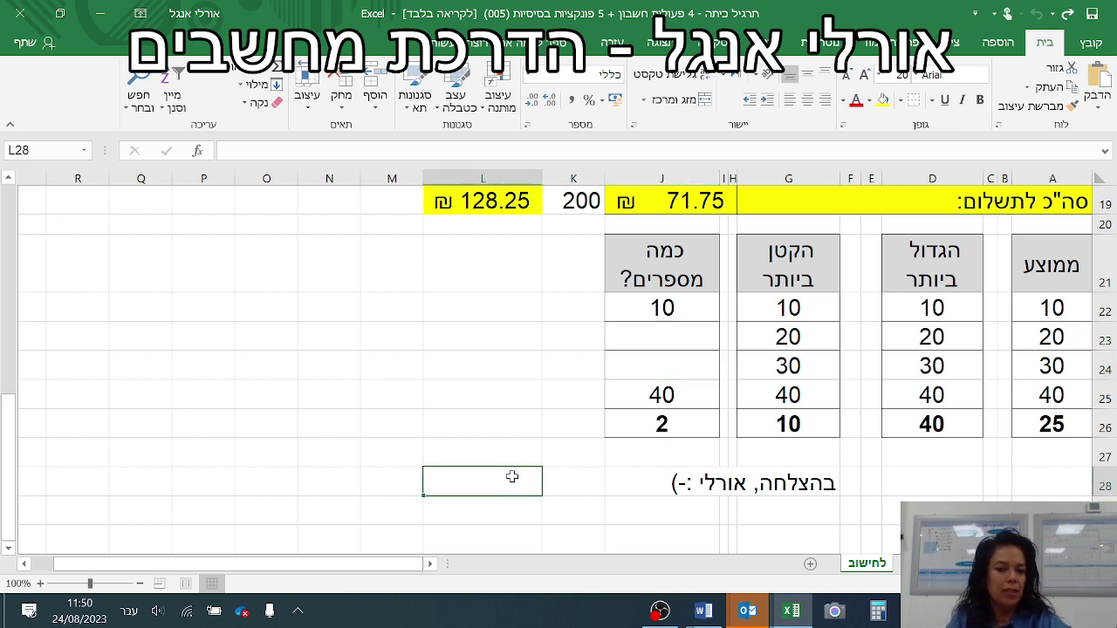